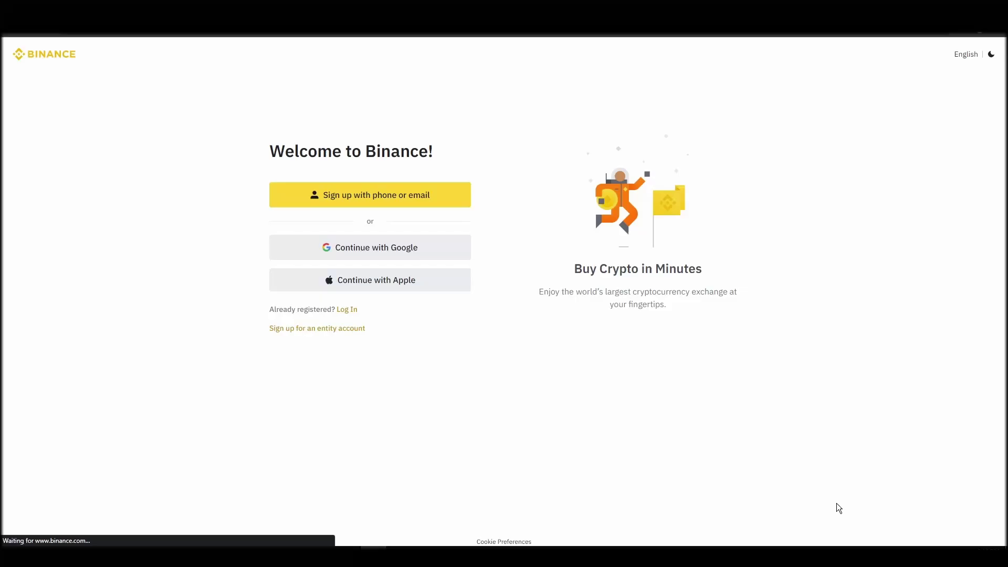
Register a personal Binance account with email and password, accept the terms, and solve the slide puzzle.
{"action": "left_click", "coordinate": [383, 203]}
{"action": "key", "text": "Tab"}
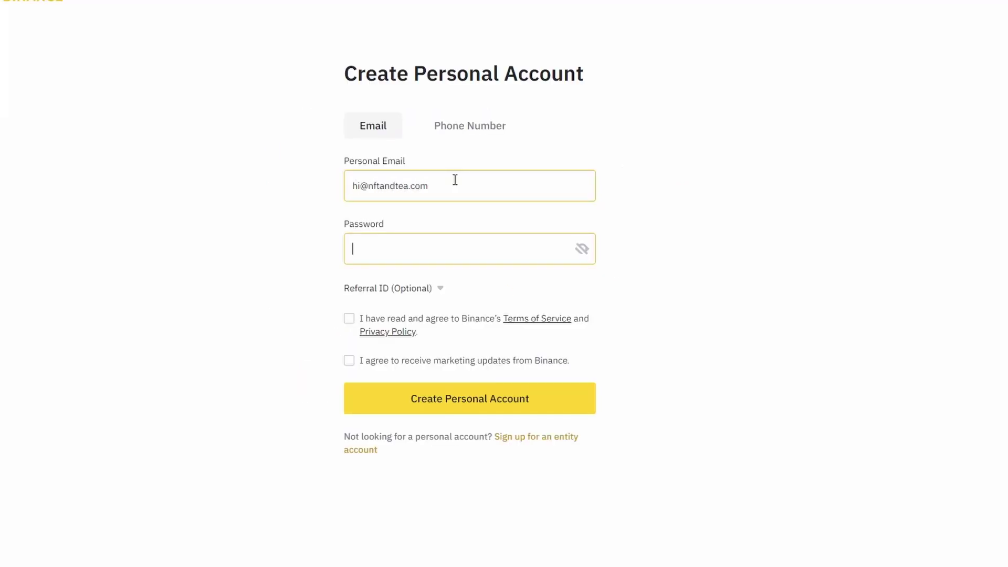
{"action": "type", "text": "•••••••••••"}
{"action": "left_click", "coordinate": [349, 318]}
{"action": "left_click", "coordinate": [526, 414]}
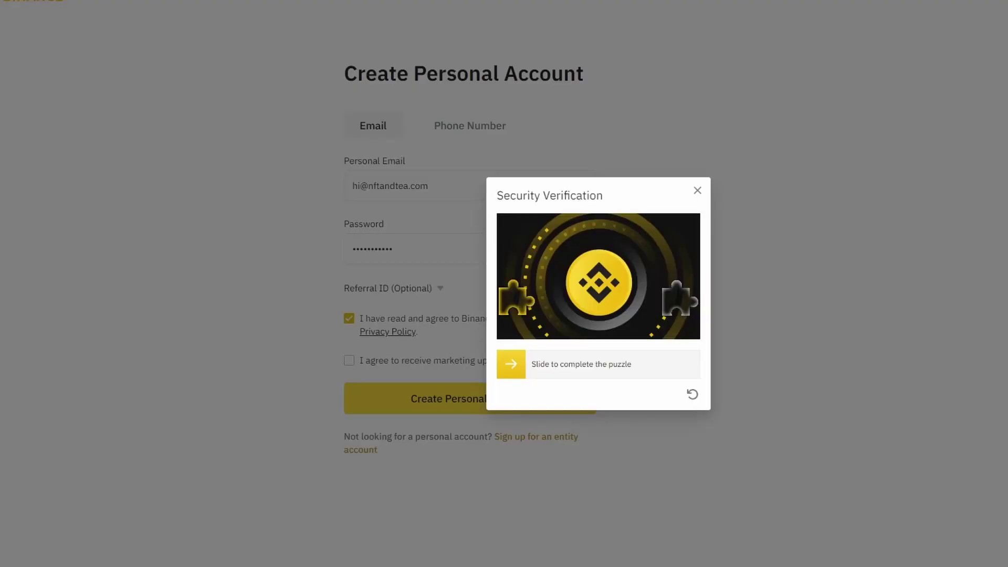
{"action": "left_click_drag", "start_coordinate": [511, 364], "coordinate": [685, 363]}
Enter and submit the email verification code.
{"action": "left_click", "coordinate": [489, 198]}
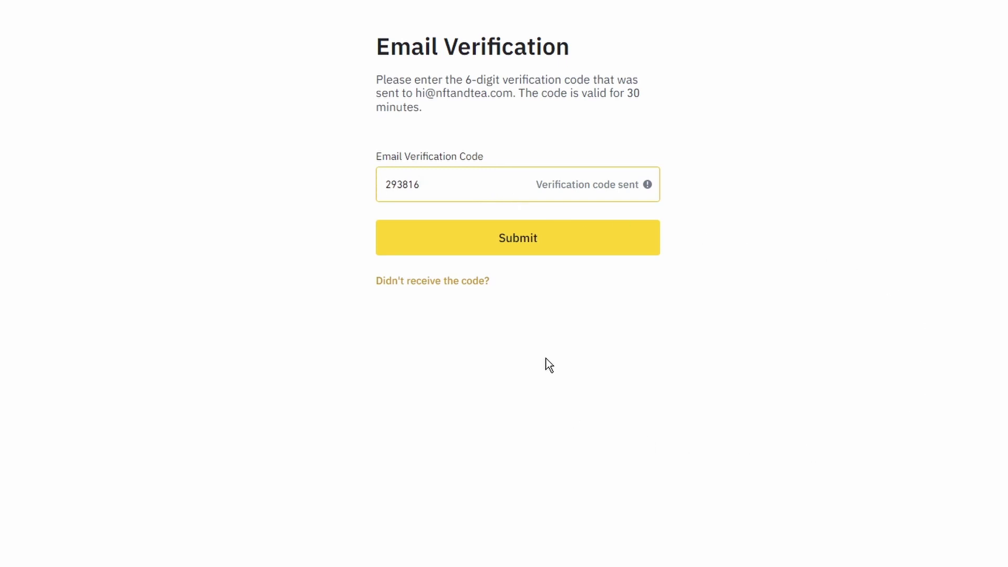
{"action": "left_click", "coordinate": [551, 245]}
Submit identity details: Greece as residence and nationality, first and last name, date of birth.
{"action": "left_click", "coordinate": [357, 367]}
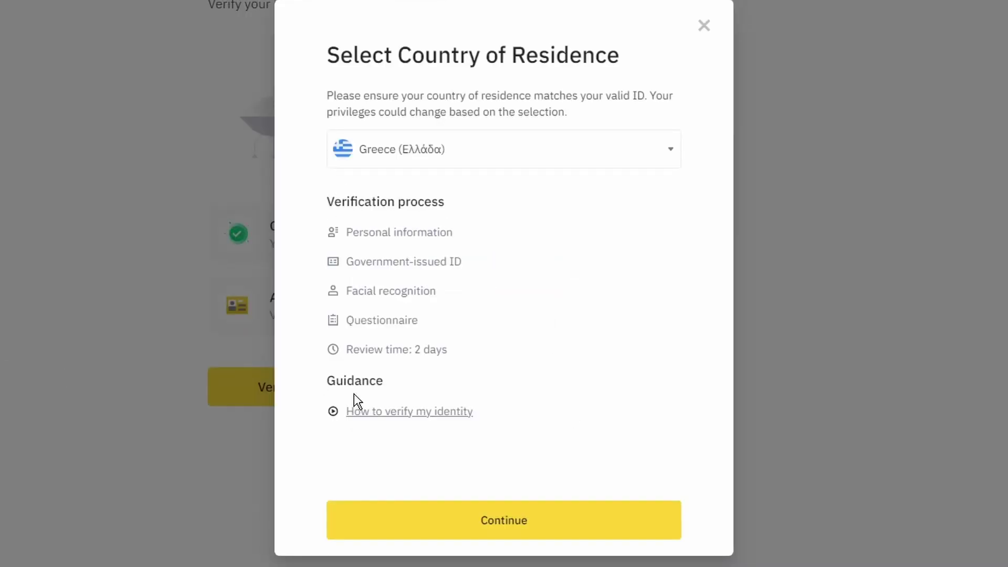
{"action": "left_click", "coordinate": [504, 520]}
{"action": "left_click", "coordinate": [545, 163]}
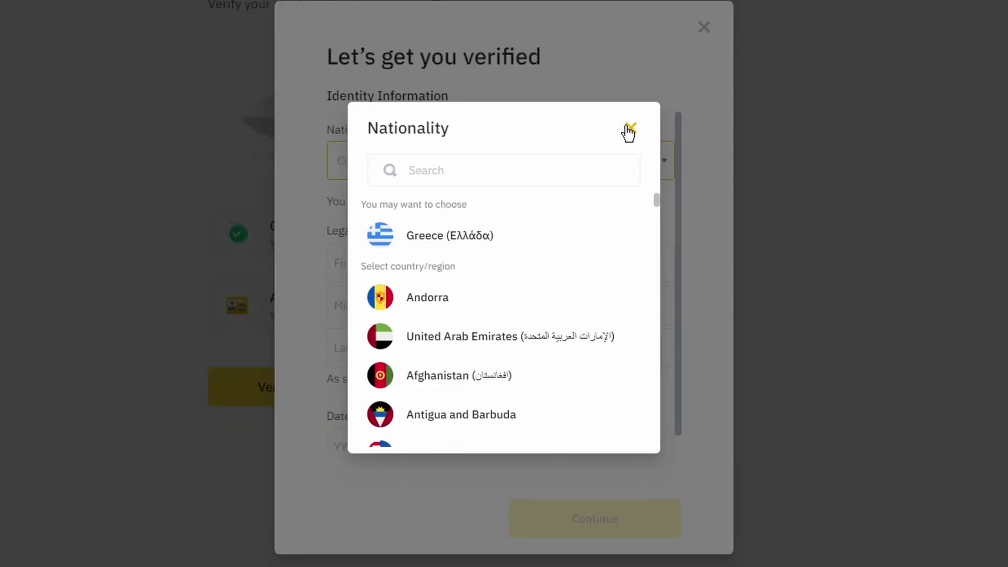
{"action": "left_click", "coordinate": [628, 130]}
{"action": "left_click", "coordinate": [552, 242]}
{"action": "type", "text": "Example"}
{"action": "key", "text": "Tab"}
{"action": "type", "text": "Example"}
{"action": "key", "text": "Tab"}
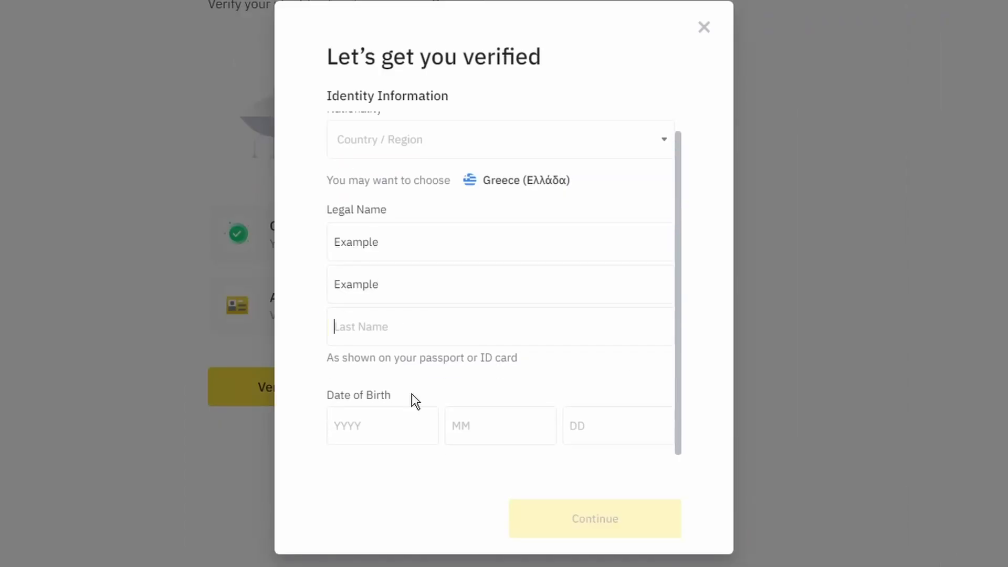
Fill in and submit the home address fields.
{"action": "type", "text": "Example"}
{"action": "left_click", "coordinate": [430, 425]}
{"action": "type", "text": "19981111"}
{"action": "left_click", "coordinate": [524, 180]}
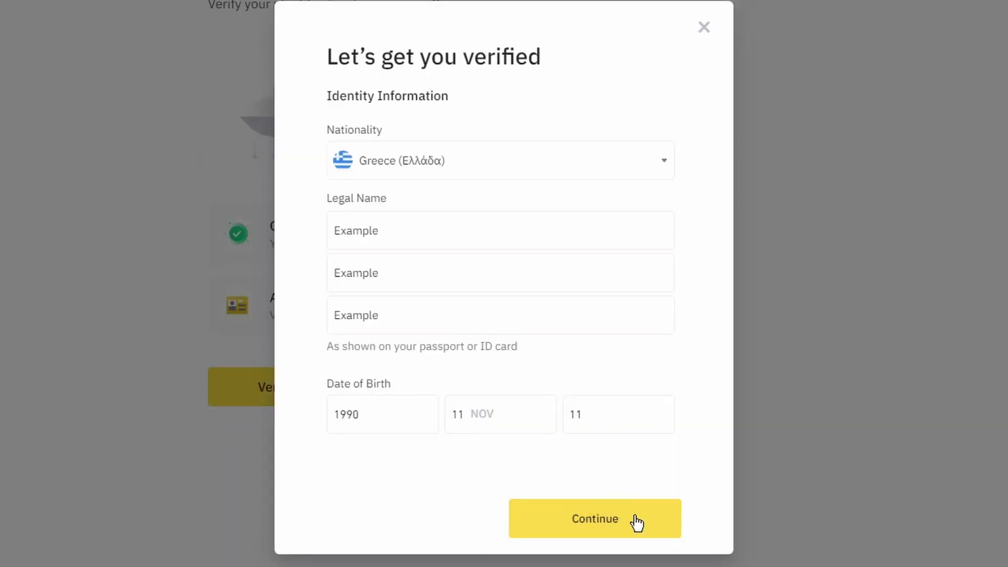
{"action": "left_click", "coordinate": [636, 521]}
{"action": "left_click", "coordinate": [444, 150]}
{"action": "type", "text": "Example"}
{"action": "key", "text": "Tab"}
{"action": "type", "text": "Example"}
{"action": "left_click", "coordinate": [435, 276]}
{"action": "type", "text": "Example"}
{"action": "left_click", "coordinate": [595, 518]}
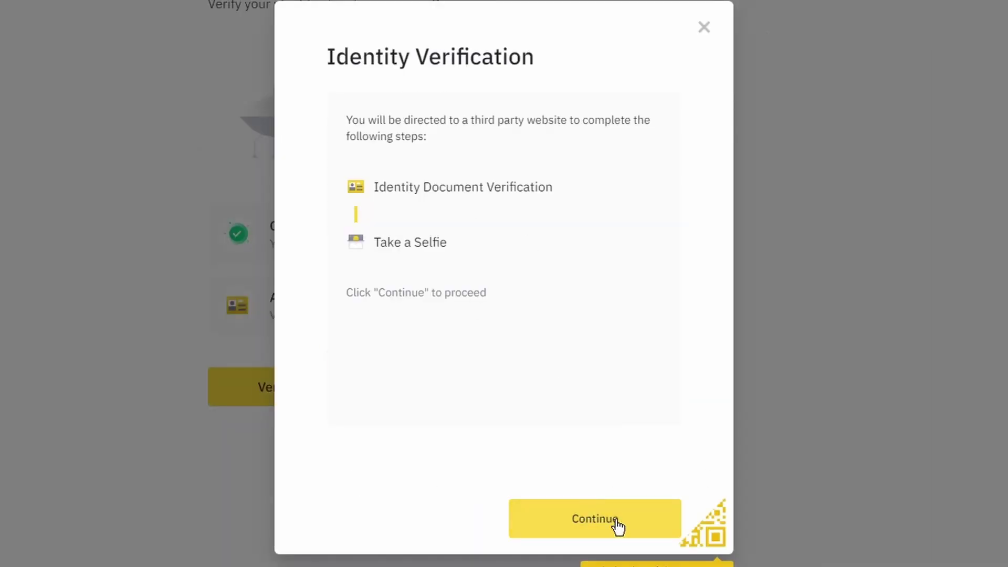
Start the document check with a driver's license and allow camera access.
{"action": "left_click", "coordinate": [614, 525]}
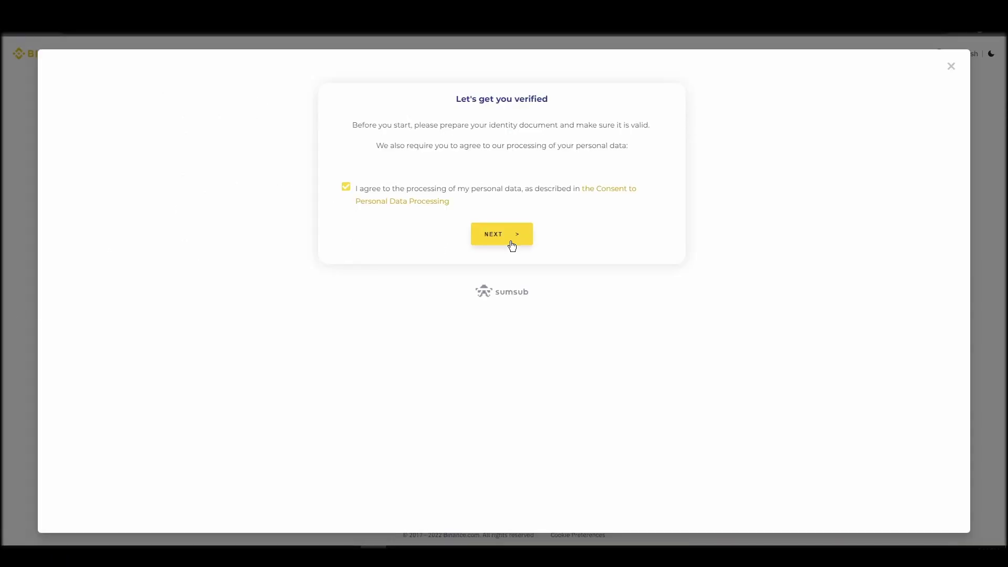
{"action": "left_click", "coordinate": [512, 245]}
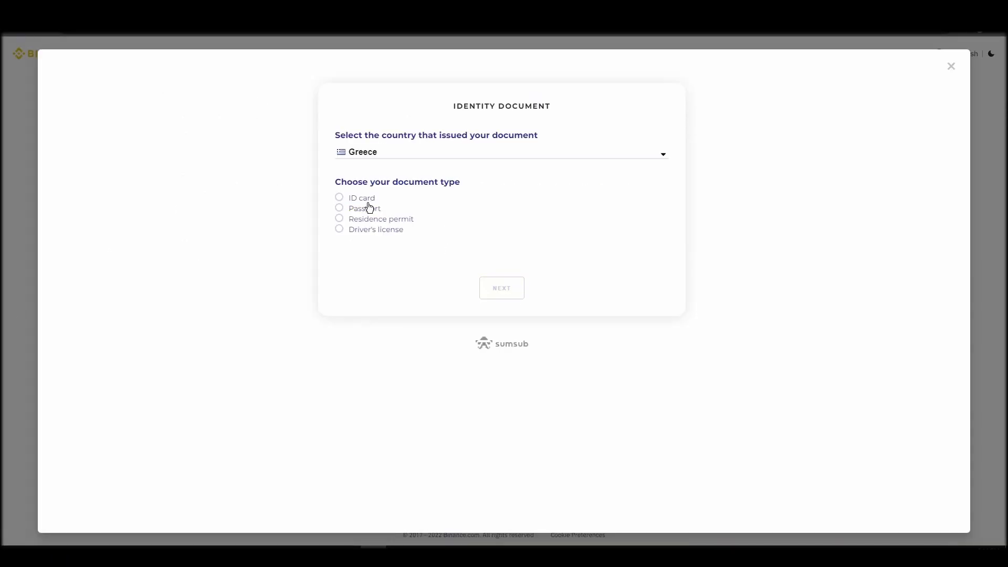
{"action": "left_click", "coordinate": [366, 208]}
{"action": "left_click", "coordinate": [375, 230]}
{"action": "left_click", "coordinate": [497, 412]}
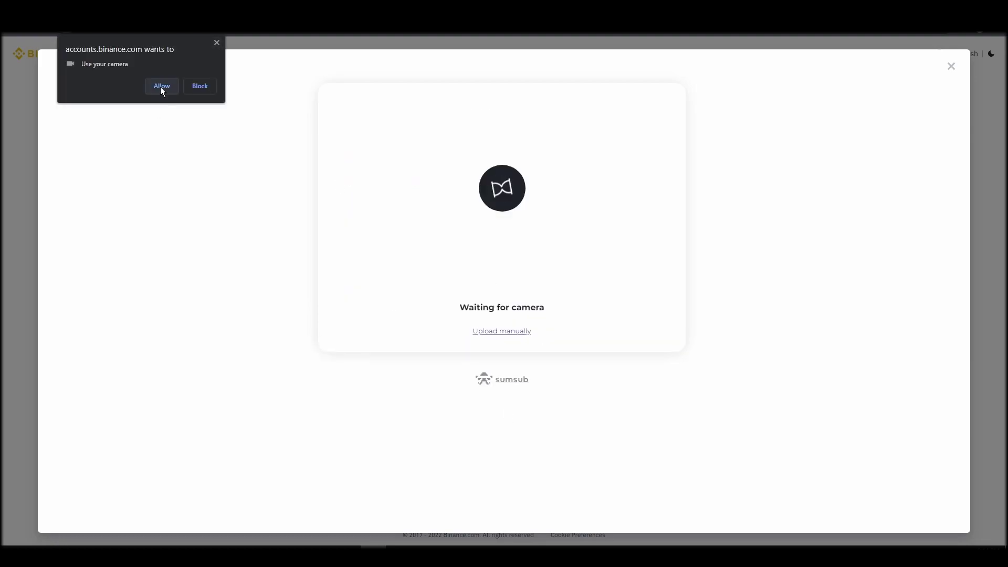
{"action": "scroll", "coordinate": [426, 365], "scroll_direction": "down", "scroll_amount": 2}
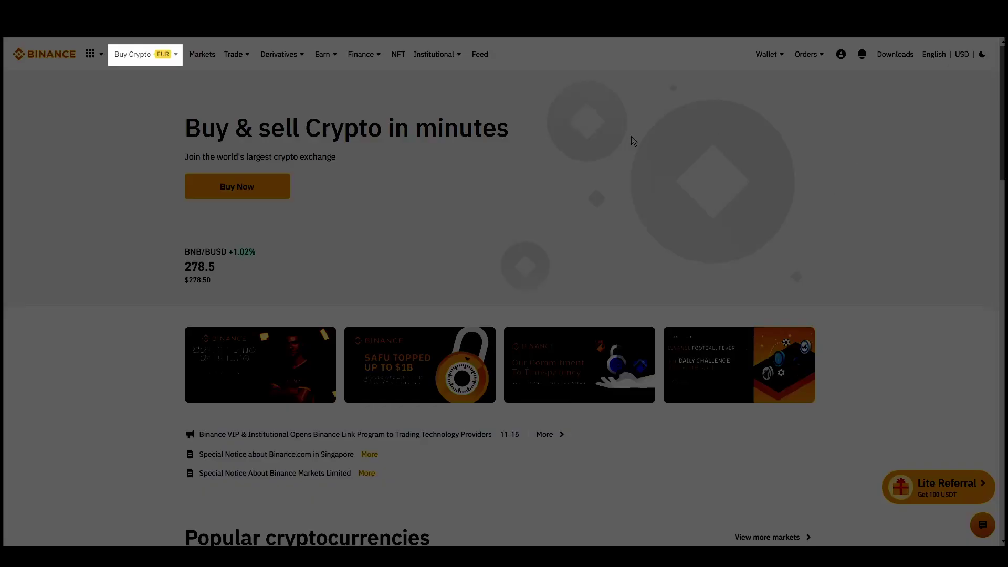
Show the Buy Crypto 'Pay with' options for EUR from Binance's top bar.
{"action": "mouse_move", "coordinate": [159, 64]}
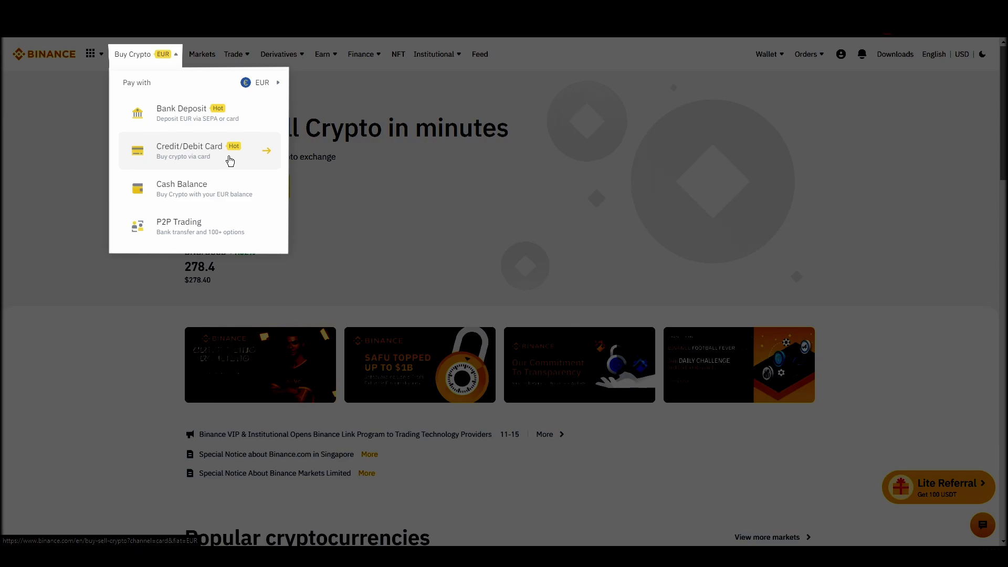
Buy ETH by credit/debit card, spending 15 EUR for about 0.012 ETH.
{"action": "left_click", "coordinate": [231, 157]}
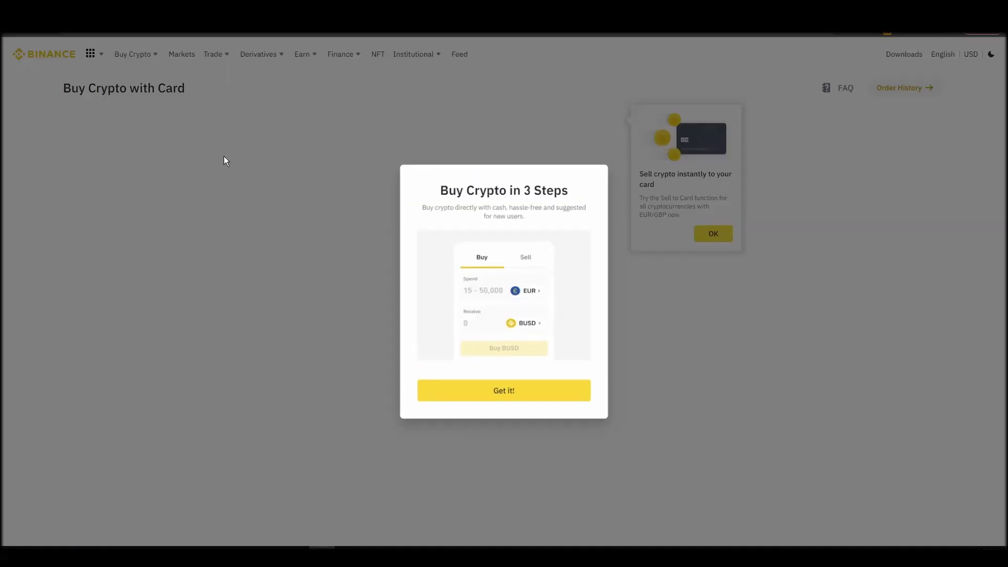
{"action": "left_click", "coordinate": [531, 394]}
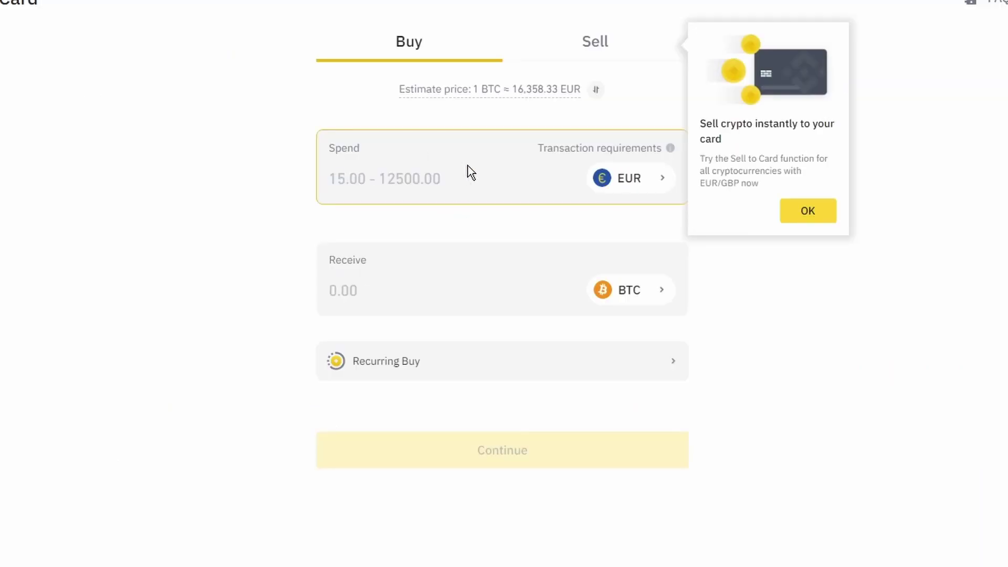
{"action": "left_click", "coordinate": [636, 305]}
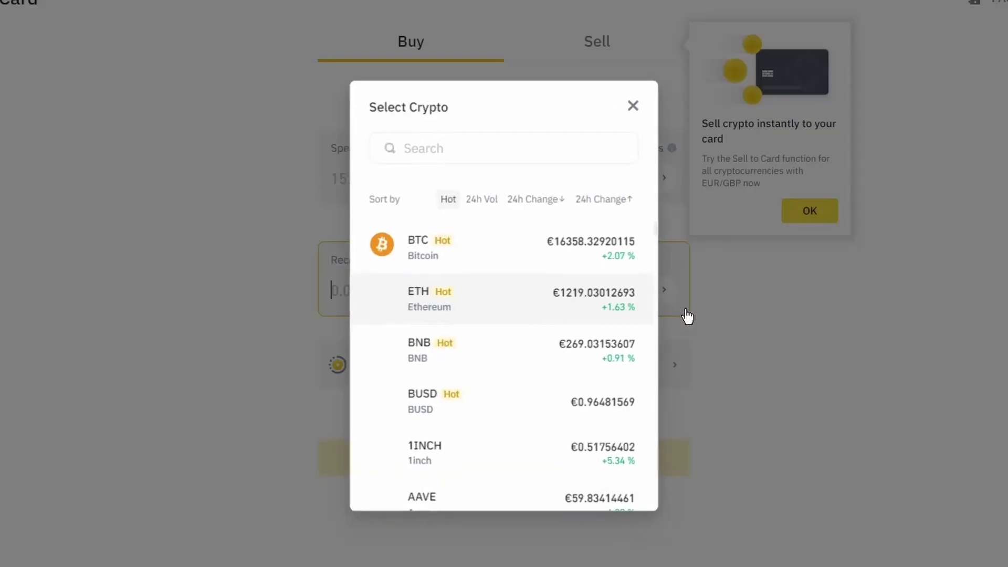
{"action": "left_click", "coordinate": [490, 307]}
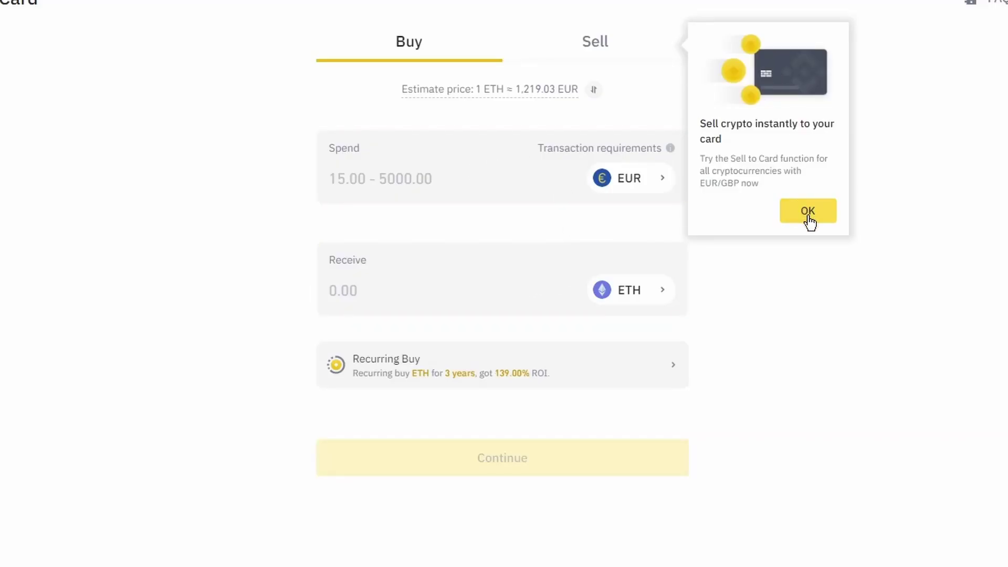
{"action": "left_click", "coordinate": [807, 210]}
{"action": "left_click", "coordinate": [420, 180]}
{"action": "type", "text": "15"}
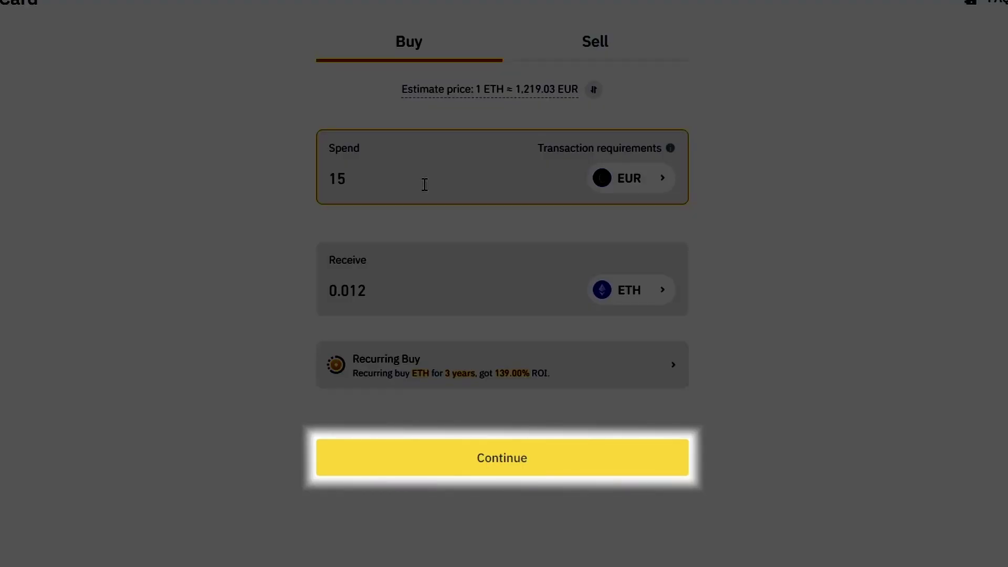
{"action": "left_click", "coordinate": [501, 441]}
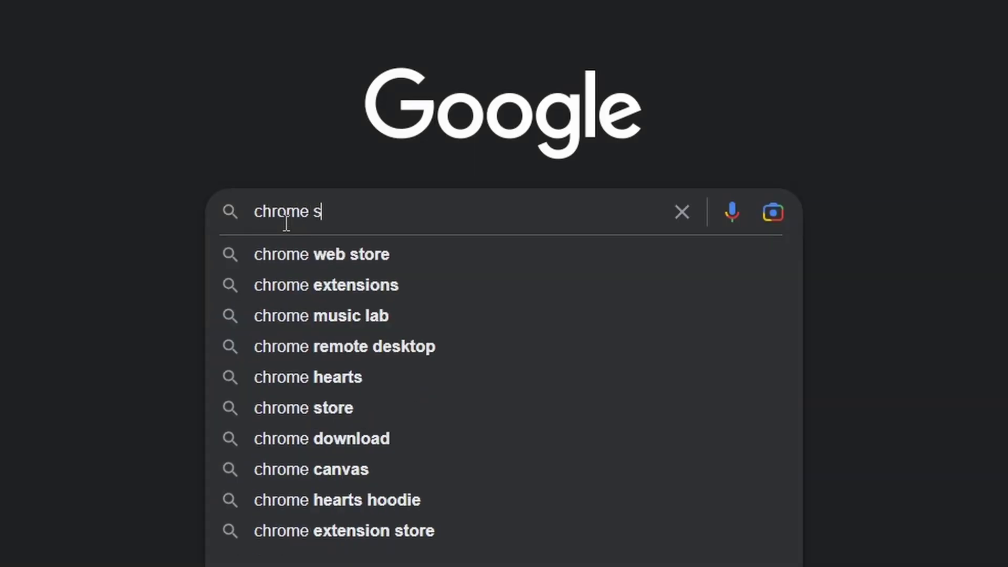
Search the Chrome Web Store for 'metamask' and open the MetaMask extension page.
{"action": "key", "text": "Return"}
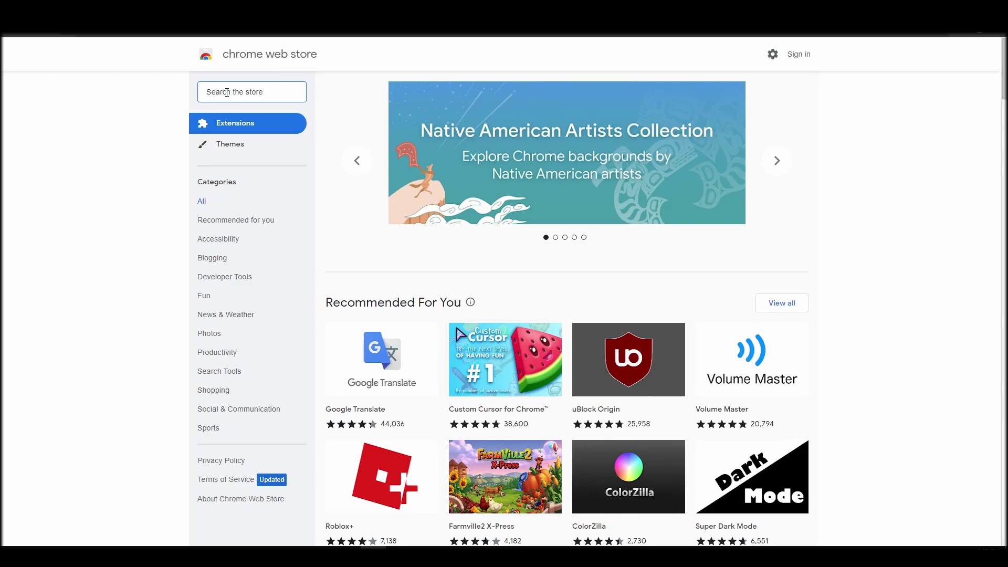
{"action": "type", "text": "metamask"}
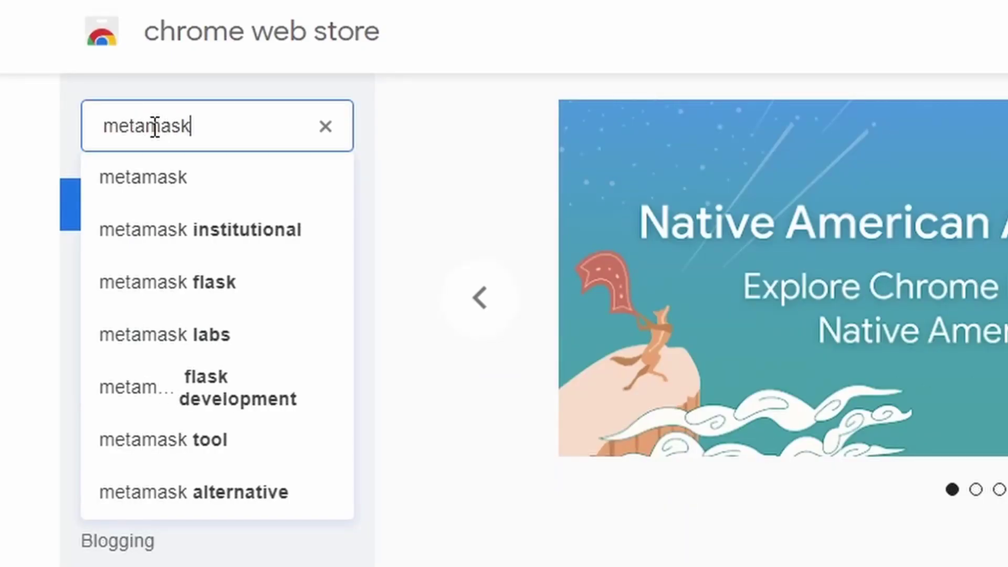
{"action": "key", "text": "Return"}
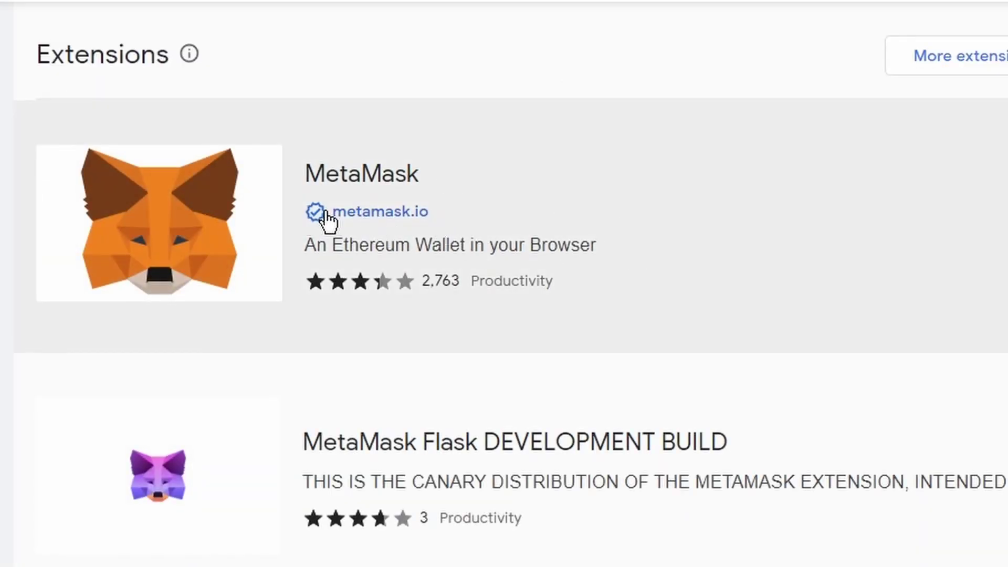
{"action": "left_click", "coordinate": [488, 178]}
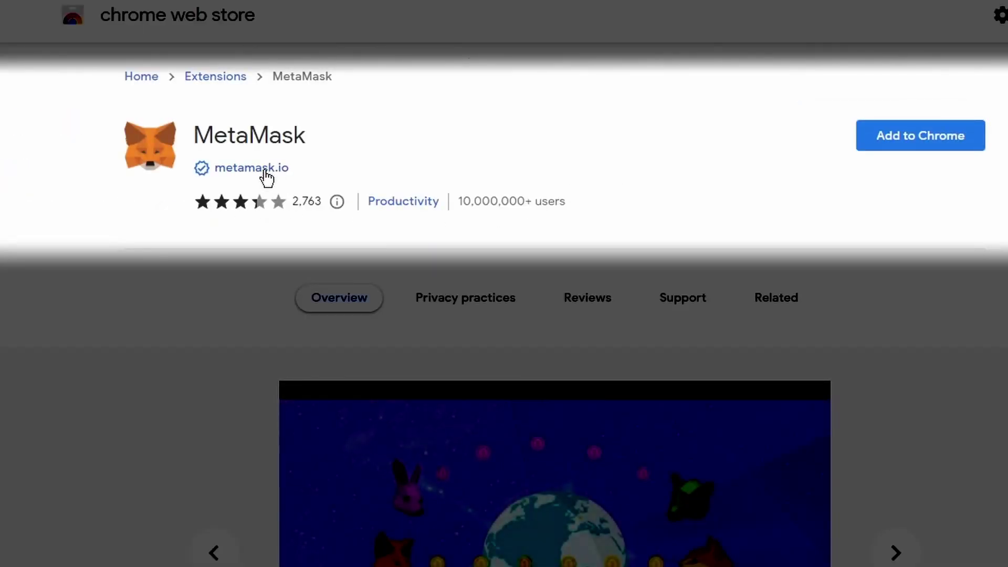
Add the MetaMask extension to Chrome and confirm the installation.
{"action": "left_click", "coordinate": [265, 169]}
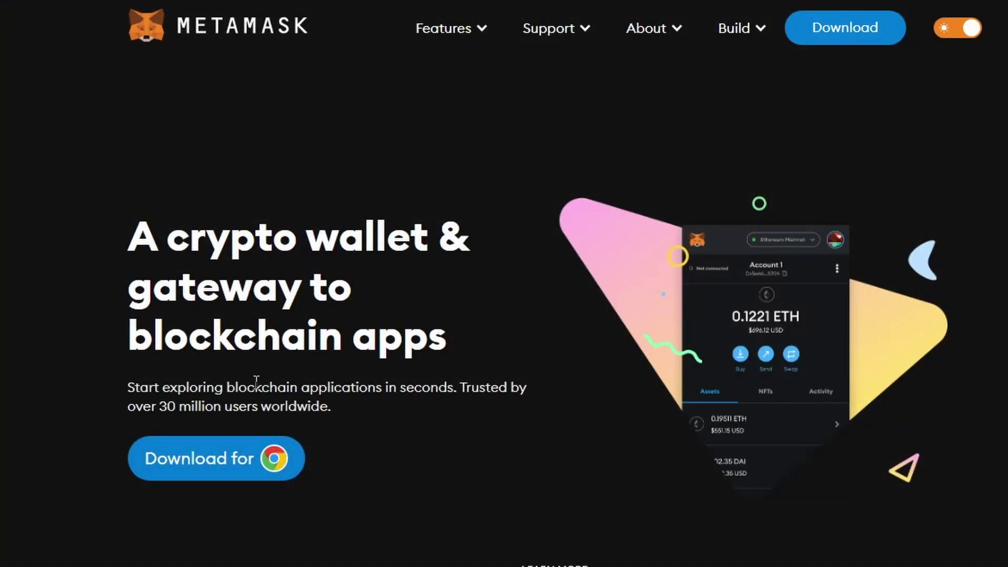
{"action": "left_click", "coordinate": [172, 467]}
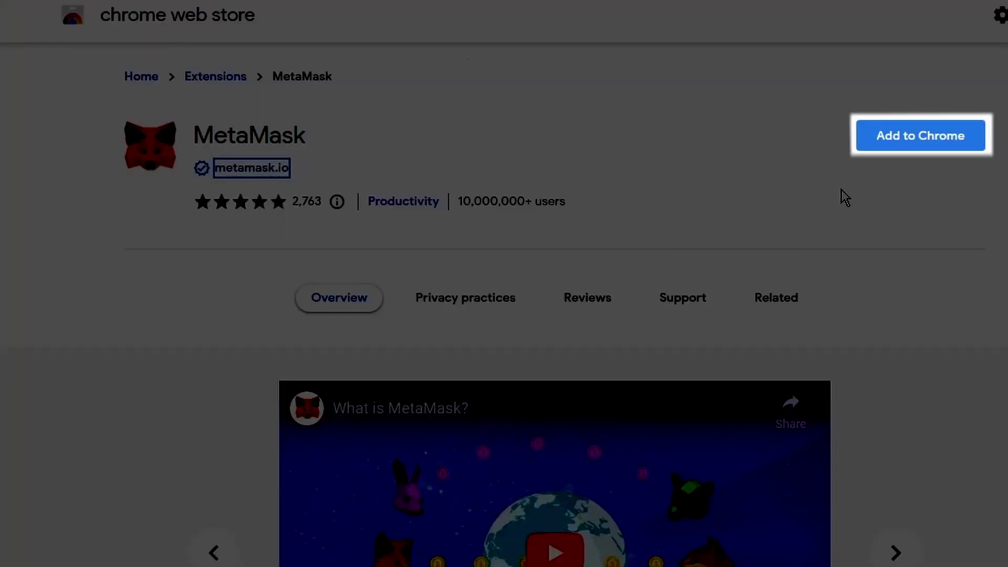
{"action": "left_click", "coordinate": [892, 138]}
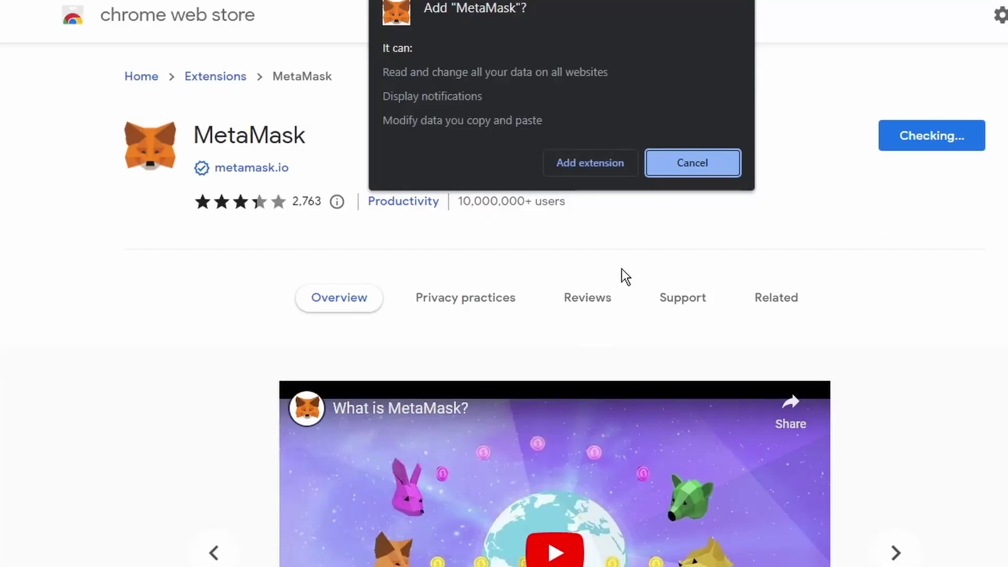
{"action": "left_click", "coordinate": [602, 167]}
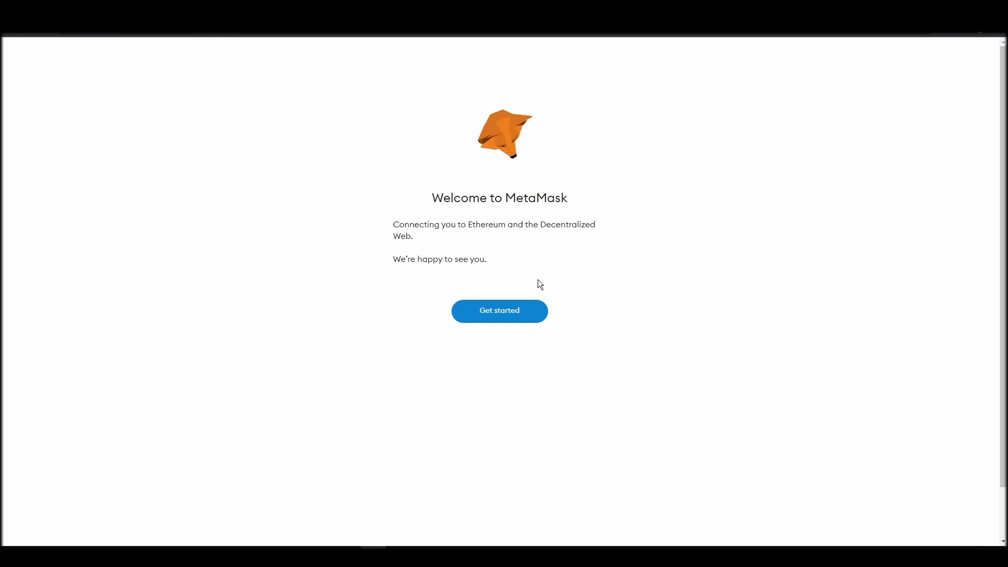
Begin MetaMask setup, answer the usage-data question, and choose to create a new wallet.
{"action": "left_click", "coordinate": [477, 310]}
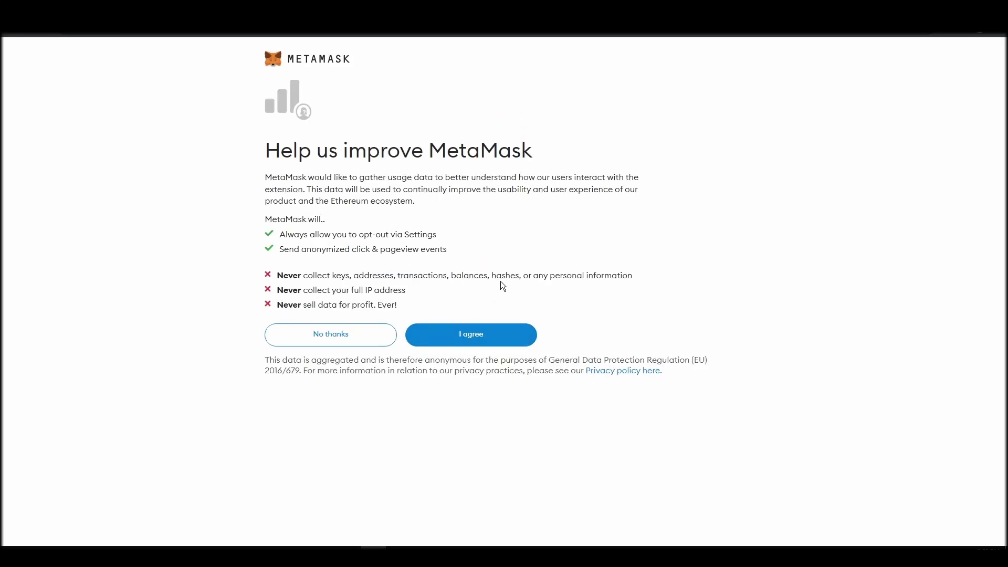
{"action": "left_click", "coordinate": [363, 330]}
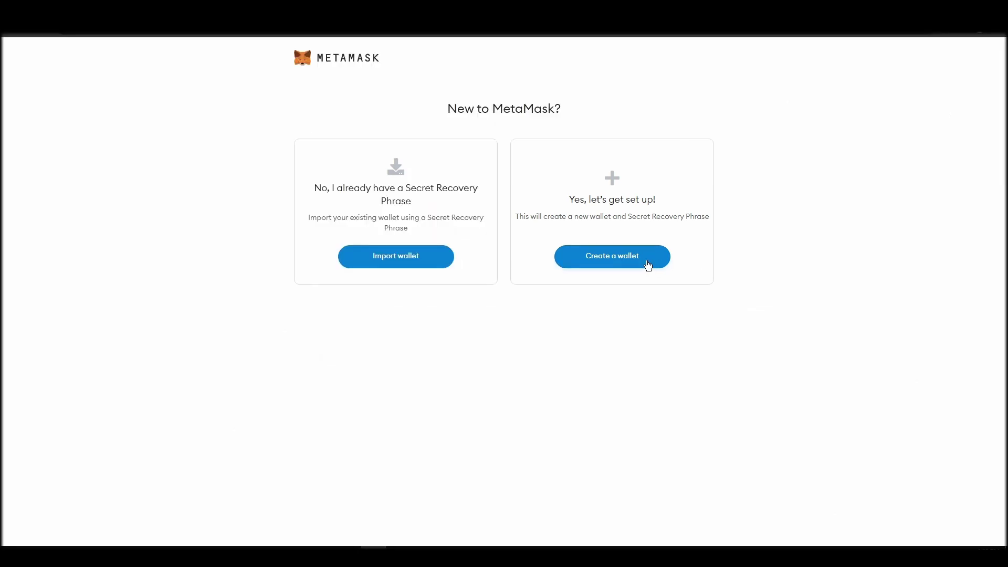
{"action": "left_click", "coordinate": [648, 262]}
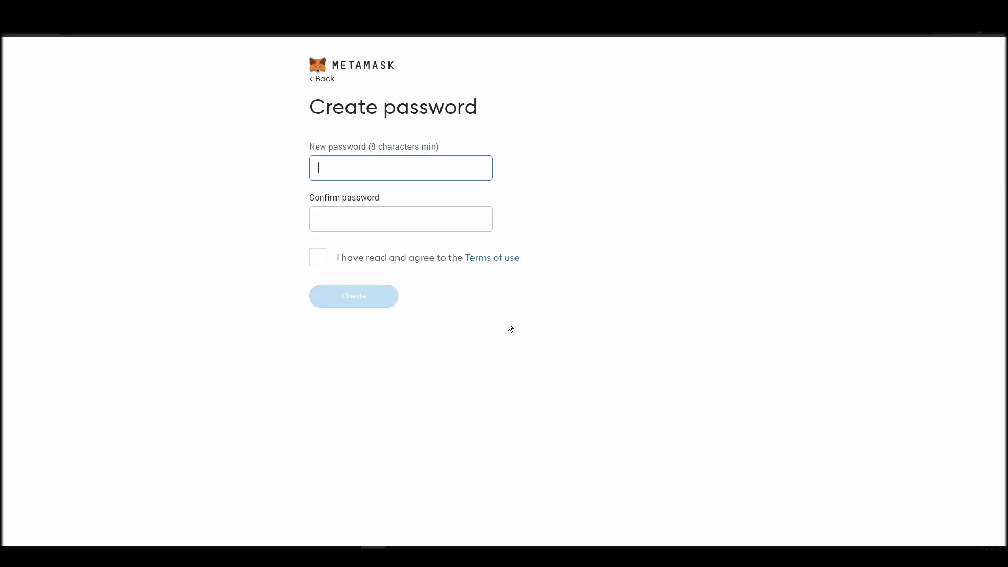
Set and confirm the wallet password, accept the terms, and reveal the Secret Recovery Phrase.
{"action": "key", "text": "Tab"}
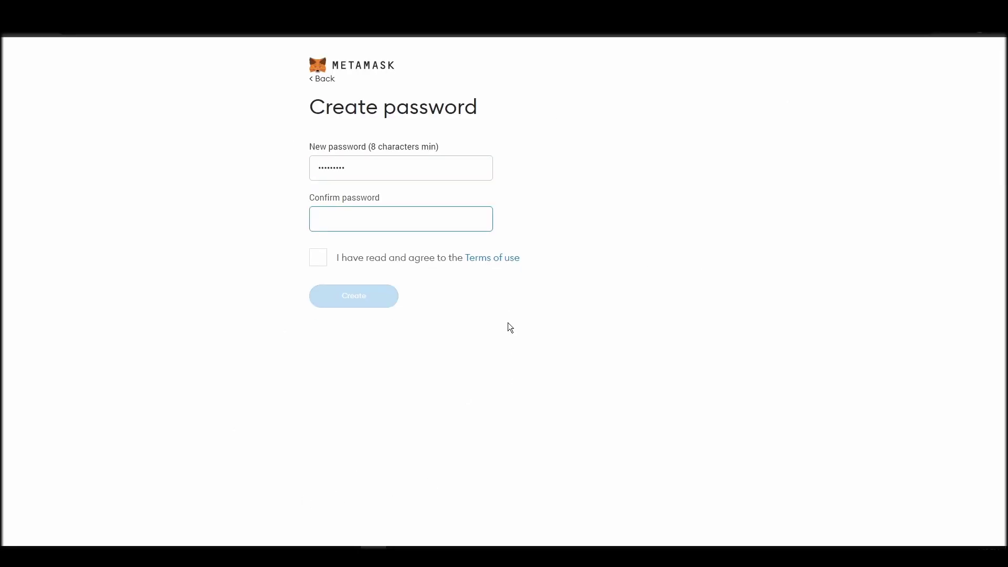
{"action": "left_click", "coordinate": [318, 257]}
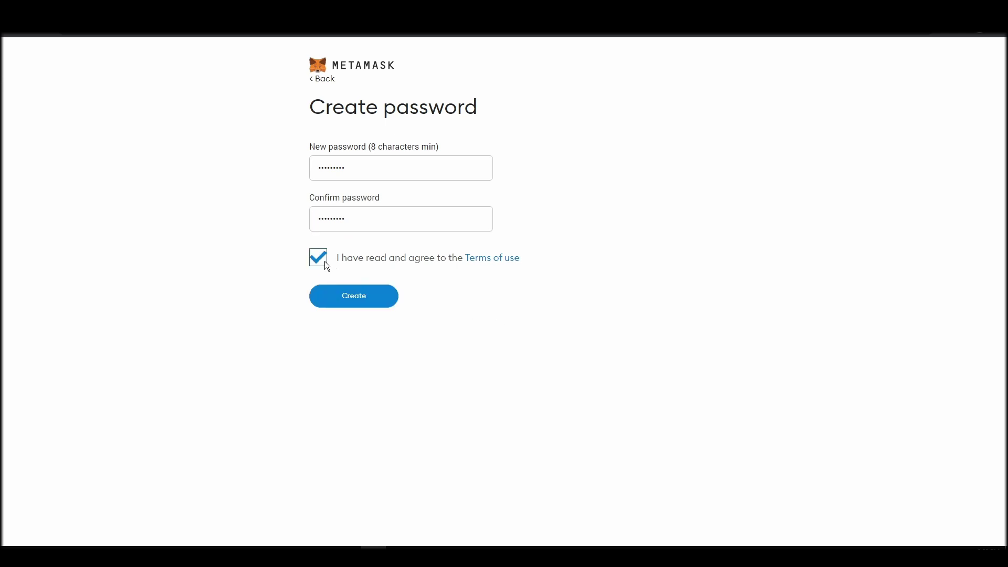
{"action": "left_click", "coordinate": [379, 296]}
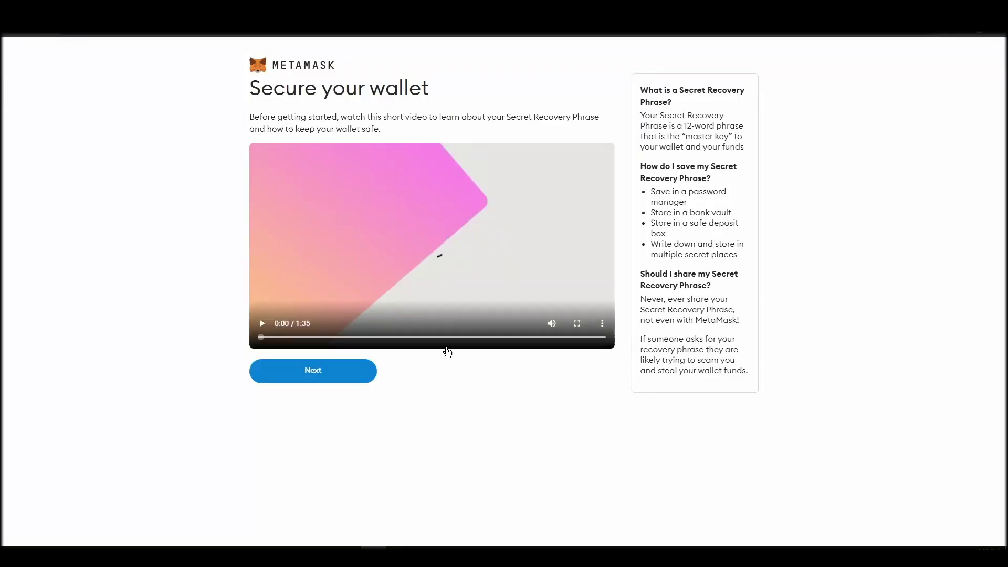
{"action": "left_click", "coordinate": [353, 380]}
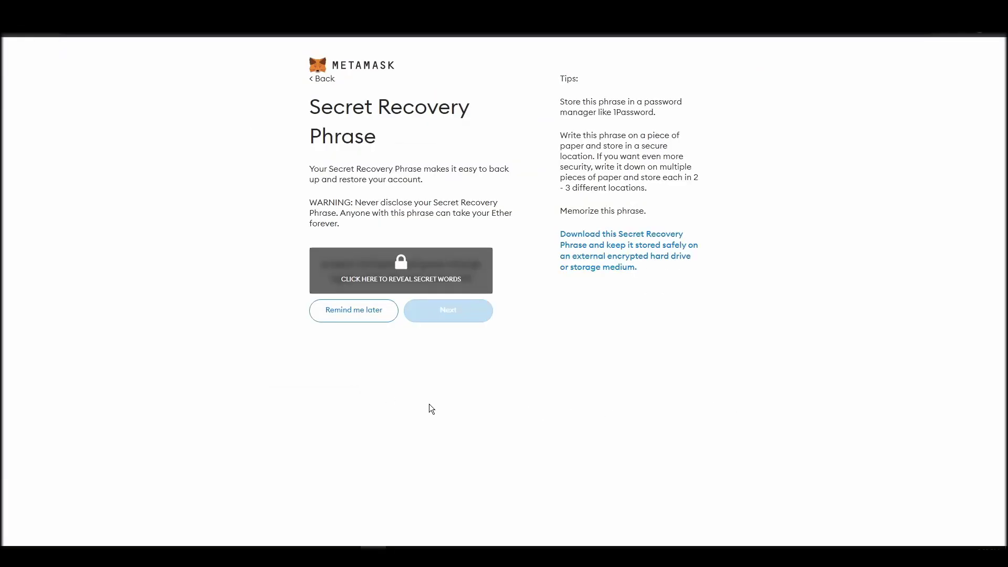
{"action": "left_click", "coordinate": [424, 275]}
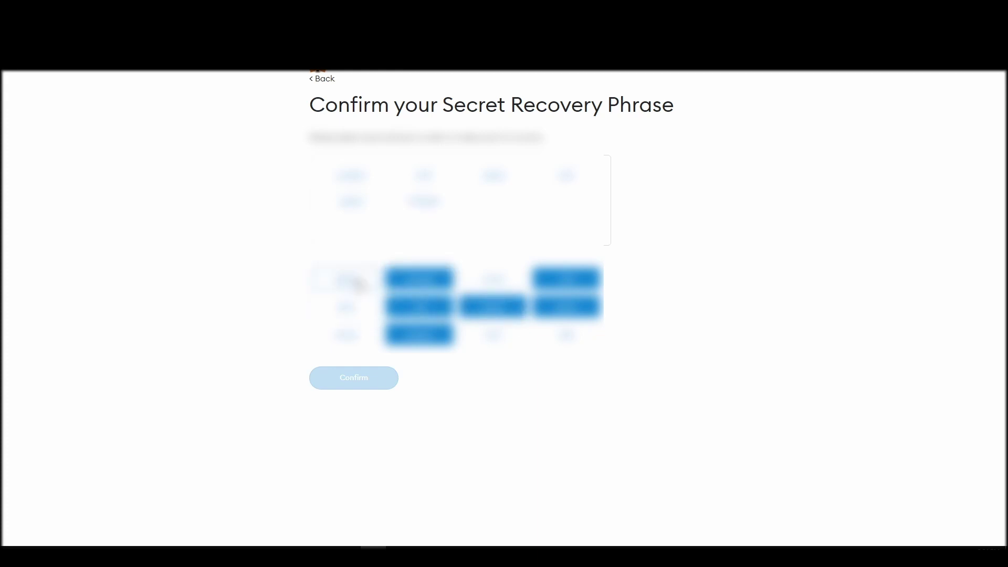
Select the recovery words in order, confirm the phrase, and finish with All done.
{"action": "left_click", "coordinate": [359, 283]}
{"action": "left_click", "coordinate": [501, 286]}
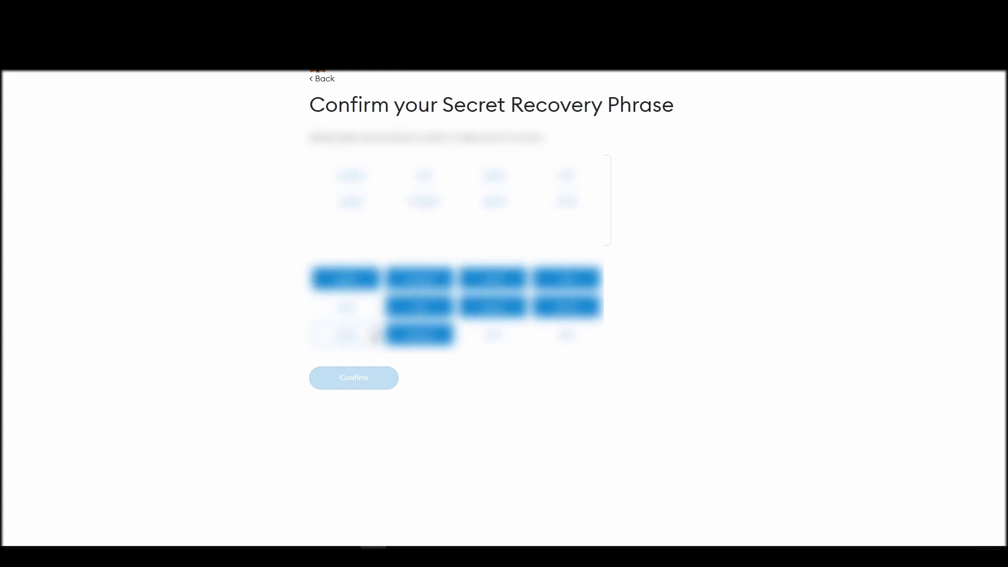
{"action": "left_click", "coordinate": [566, 335]}
{"action": "left_click", "coordinate": [349, 307]}
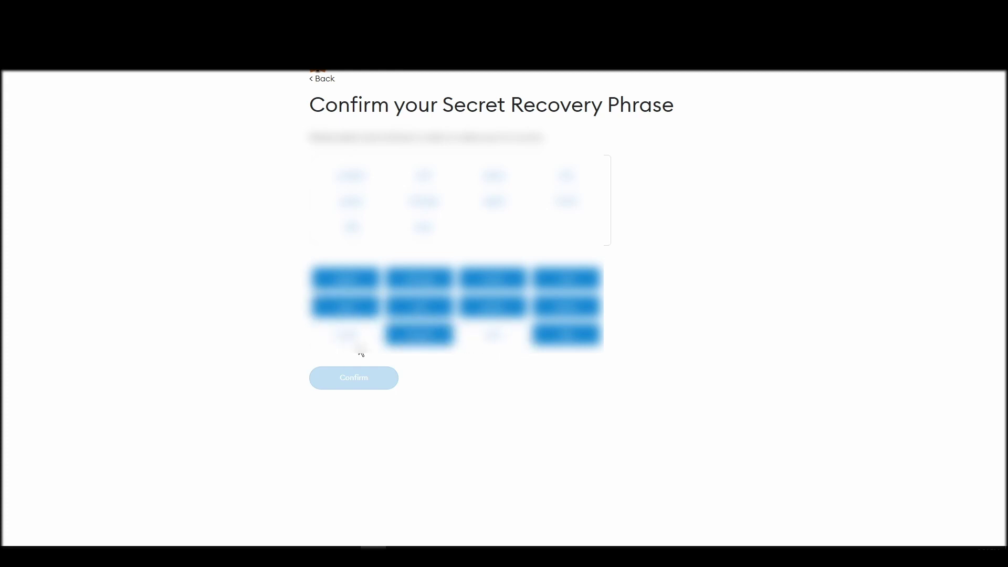
{"action": "left_click", "coordinate": [346, 334]}
{"action": "left_click", "coordinate": [493, 335]}
{"action": "left_click", "coordinate": [353, 382]}
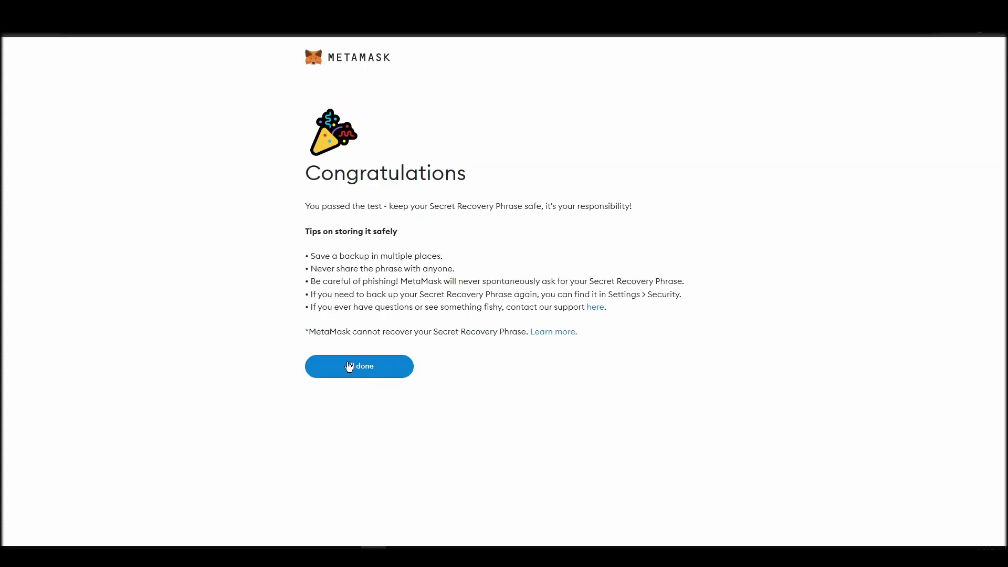
{"action": "left_click", "coordinate": [375, 373]}
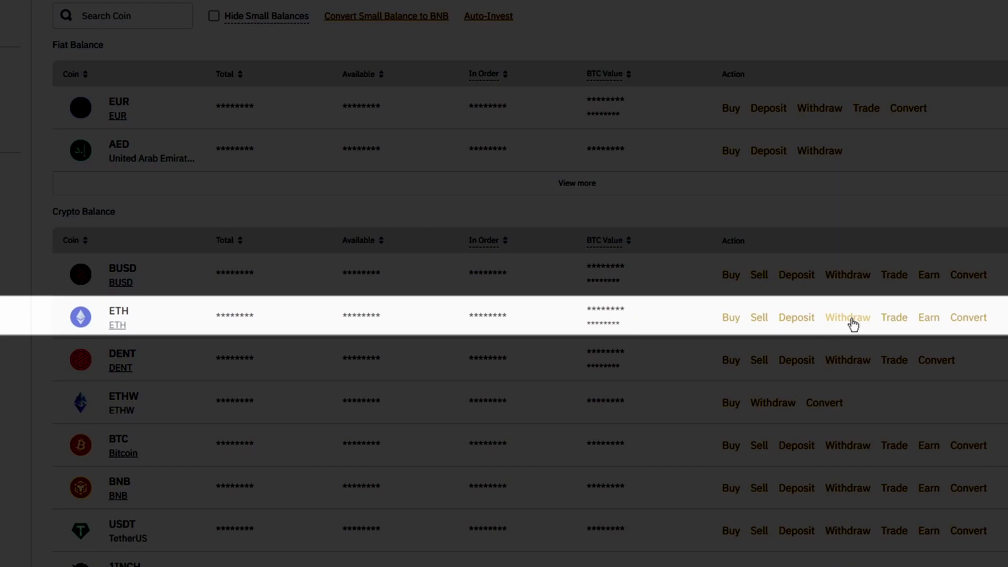
Start an ETH withdrawal and paste the copied MetaMask address as the destination.
{"action": "left_click", "coordinate": [848, 317]}
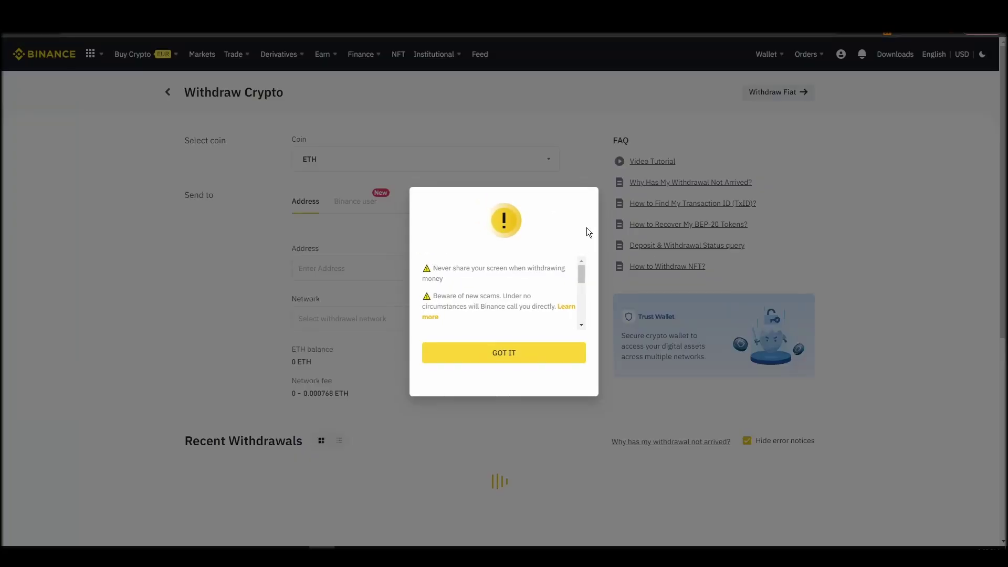
{"action": "left_click", "coordinate": [539, 352]}
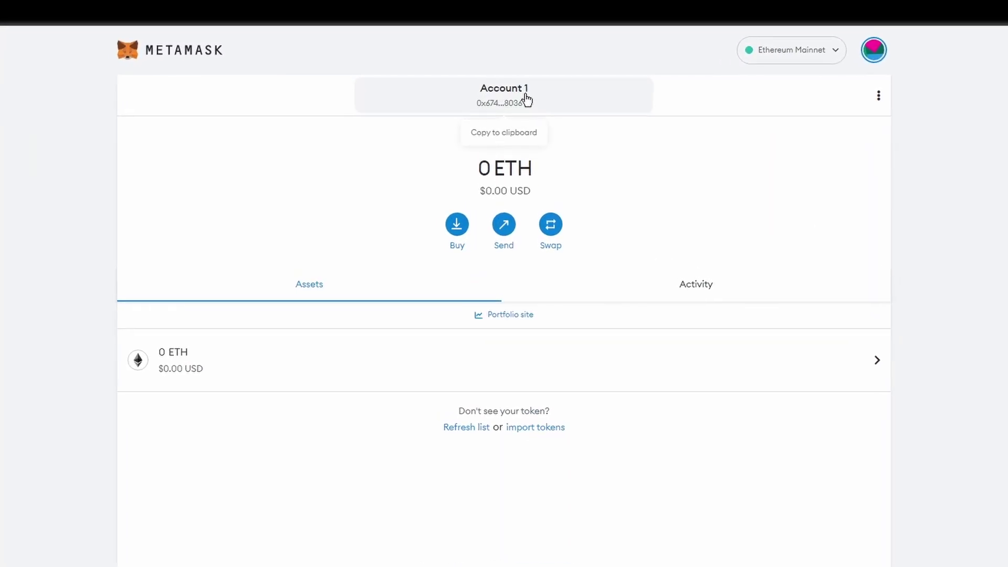
{"action": "left_click", "coordinate": [521, 98]}
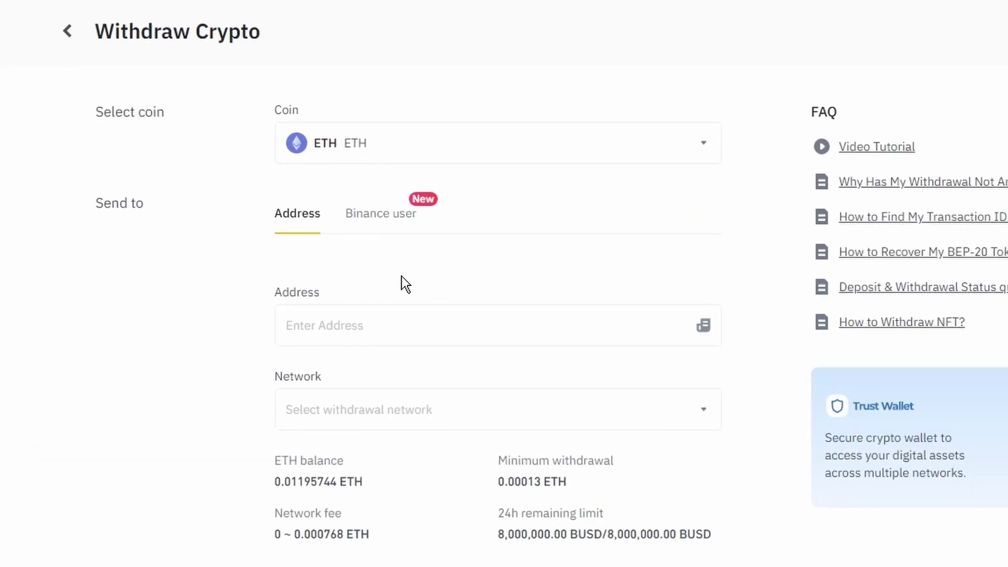
{"action": "left_click", "coordinate": [407, 313]}
{"action": "right_click", "coordinate": [399, 315]}
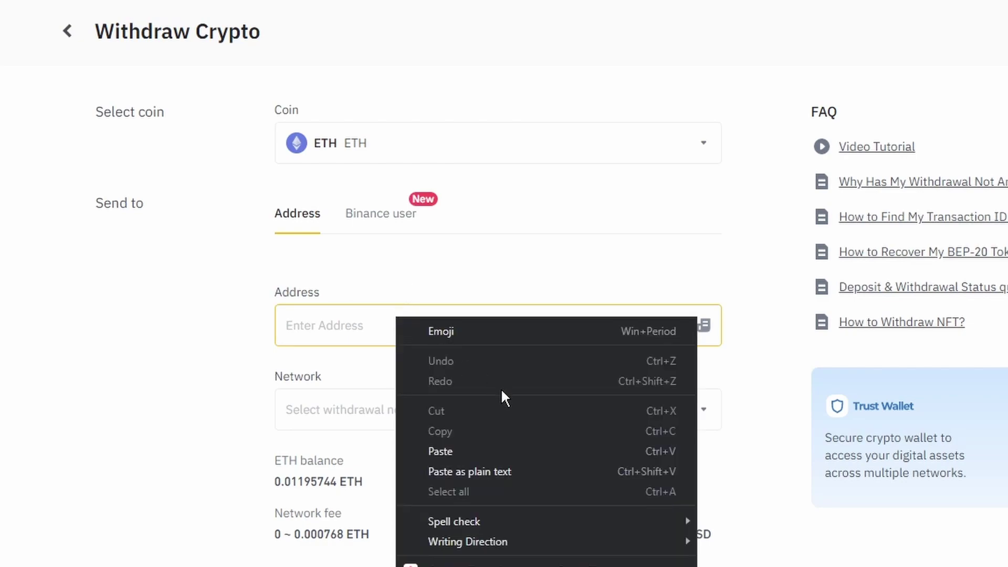
{"action": "left_click", "coordinate": [455, 450]}
Withdraw the full 0.01195744 ETH over Ethereum (ERC20) and confirm the verification.
{"action": "left_click", "coordinate": [508, 414]}
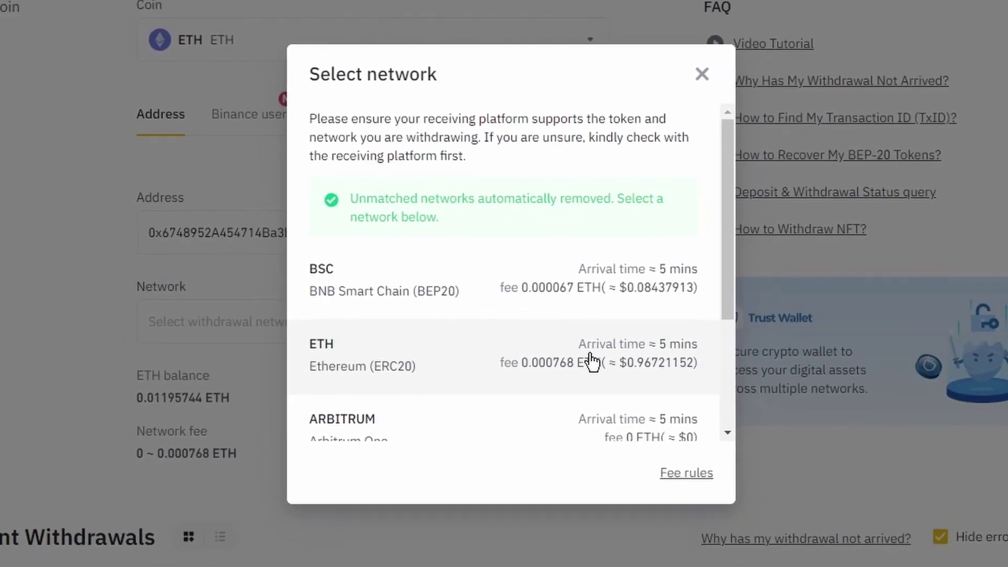
{"action": "left_click", "coordinate": [608, 370]}
{"action": "left_click", "coordinate": [524, 324]}
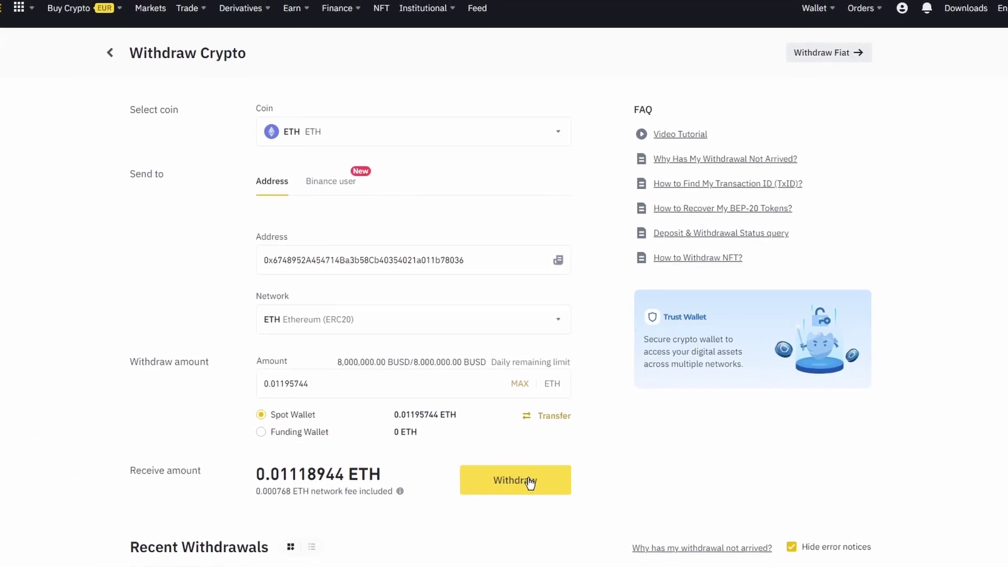
{"action": "left_click", "coordinate": [531, 489]}
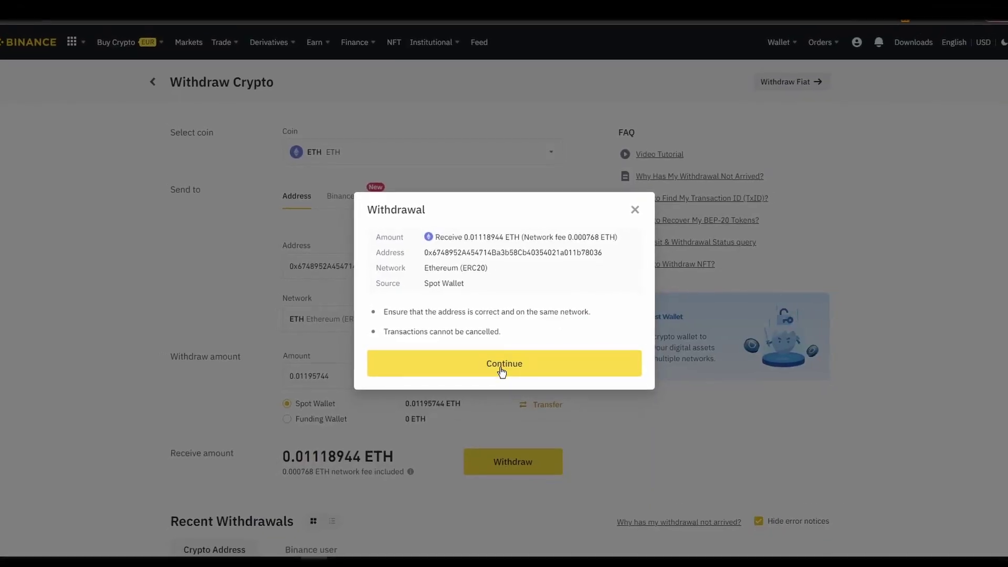
{"action": "left_click", "coordinate": [502, 370]}
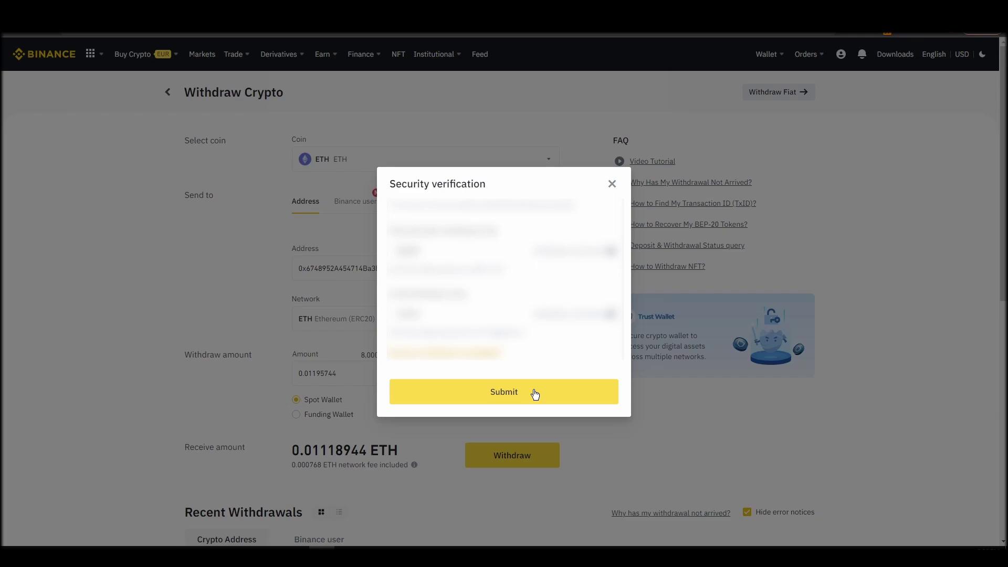
{"action": "left_click", "coordinate": [534, 393]}
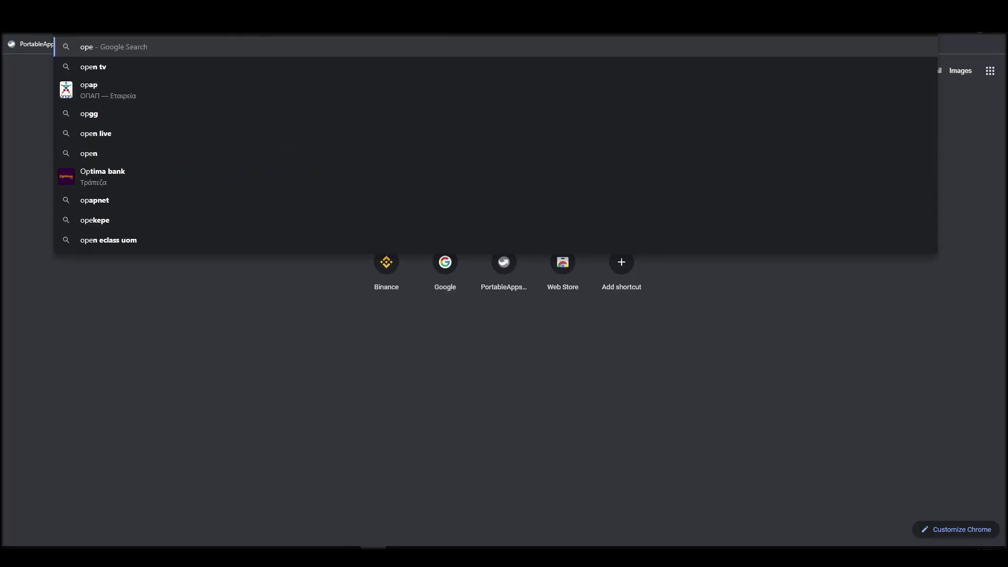
Fix the address bar entry to opensea.io and load the site.
{"action": "key", "text": "BackSpace"}
{"action": "type", "text": ".io"}
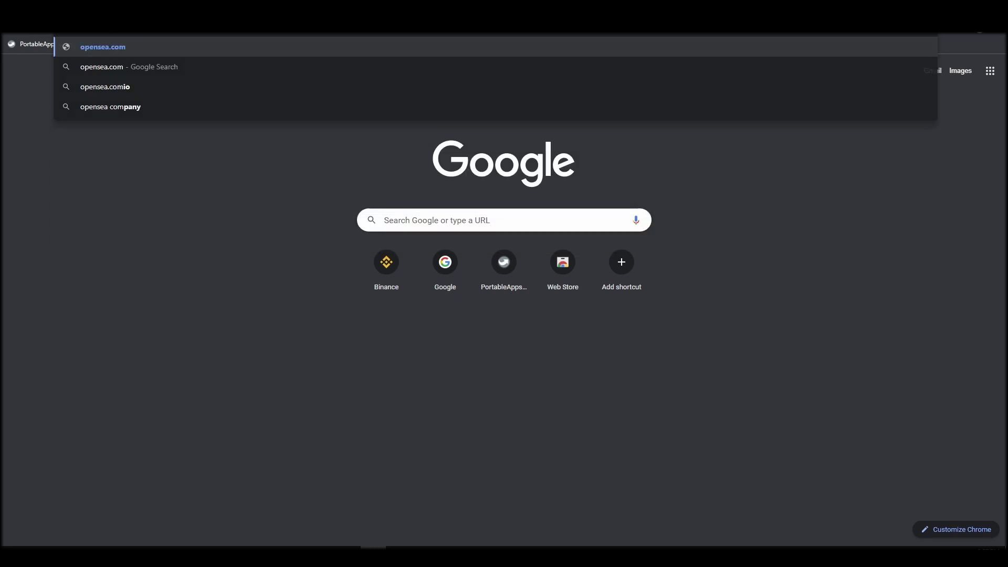
{"action": "key", "text": "Return"}
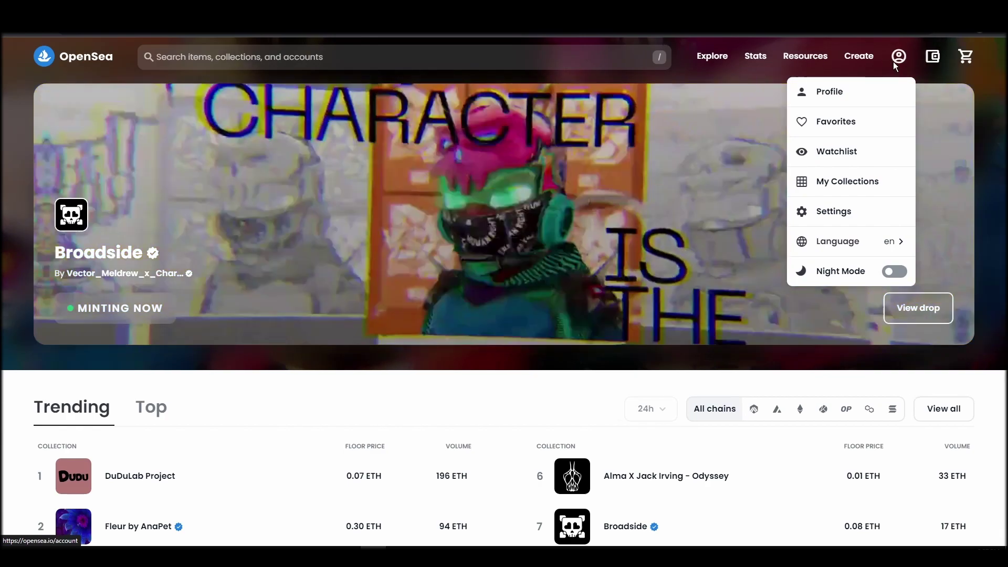
Connect the MetaMask account to OpenSea and sign the welcome message.
{"action": "left_click", "coordinate": [893, 62]}
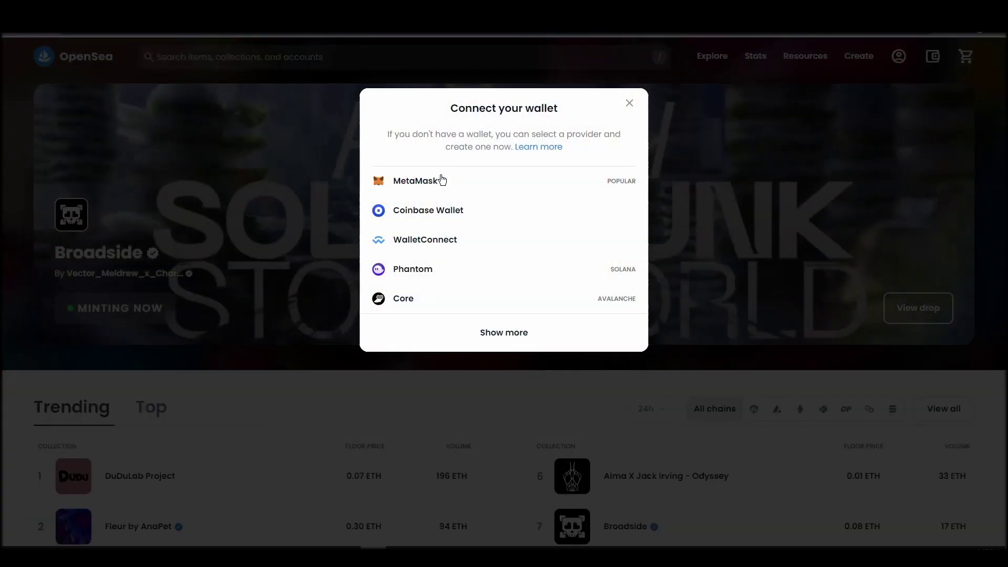
{"action": "left_click", "coordinate": [441, 181]}
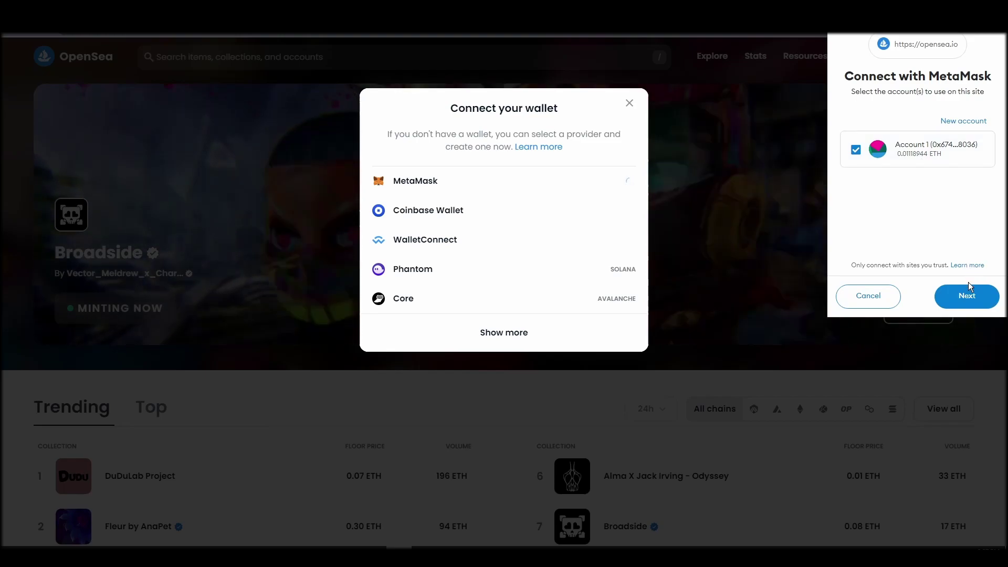
{"action": "left_click", "coordinate": [971, 295]}
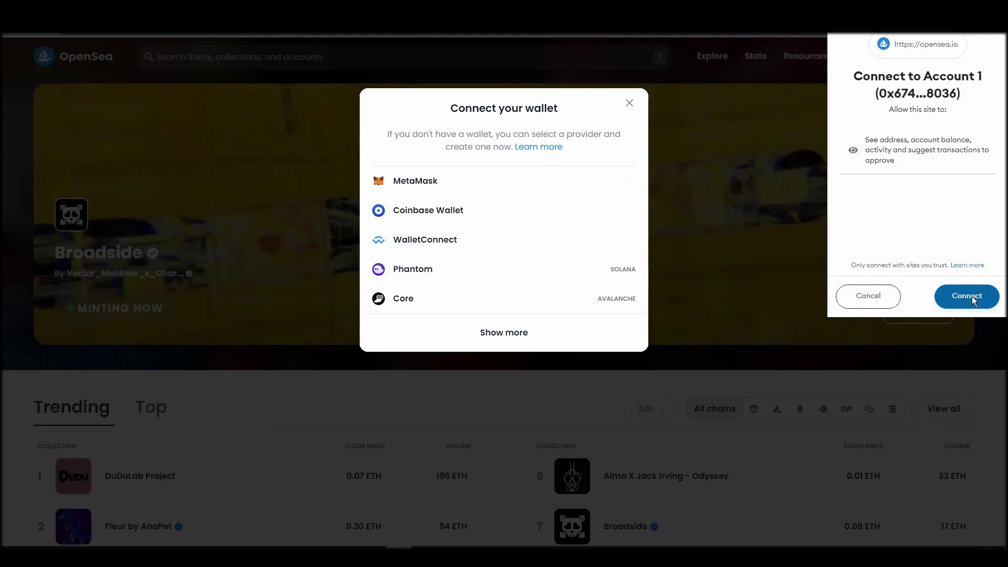
{"action": "left_click", "coordinate": [971, 296]}
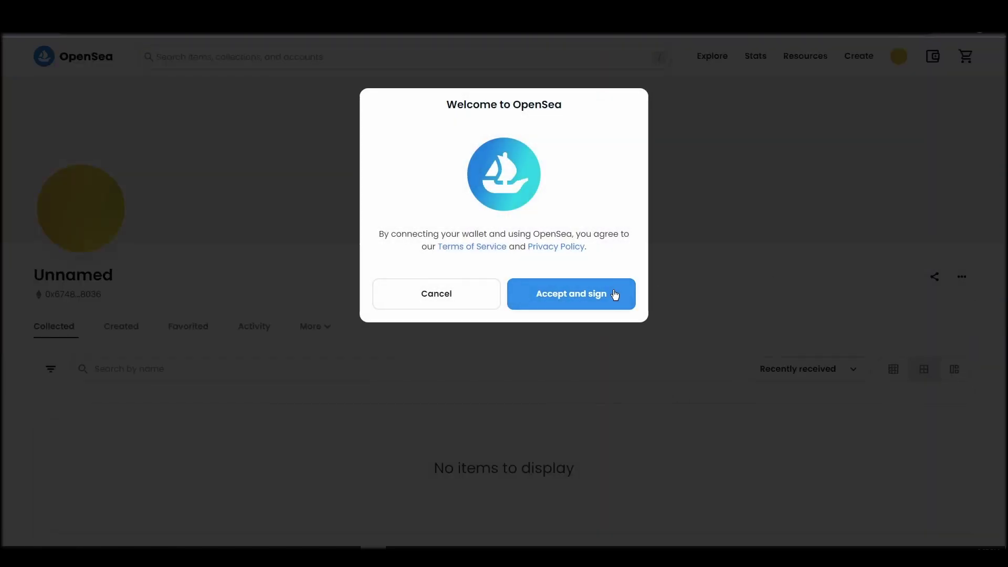
{"action": "left_click", "coordinate": [595, 295]}
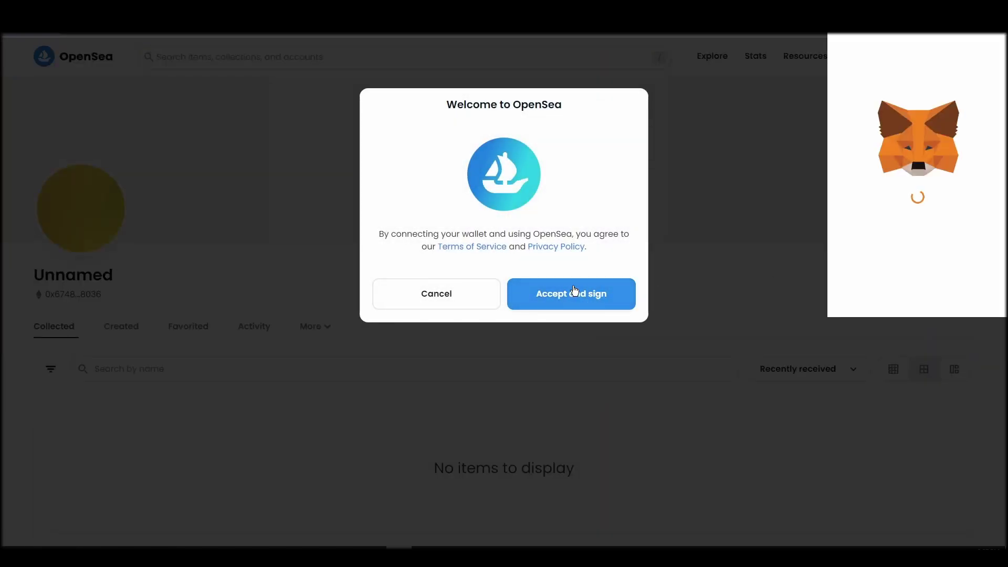
{"action": "scroll", "coordinate": [949, 234], "scroll_direction": "down", "scroll_amount": 5}
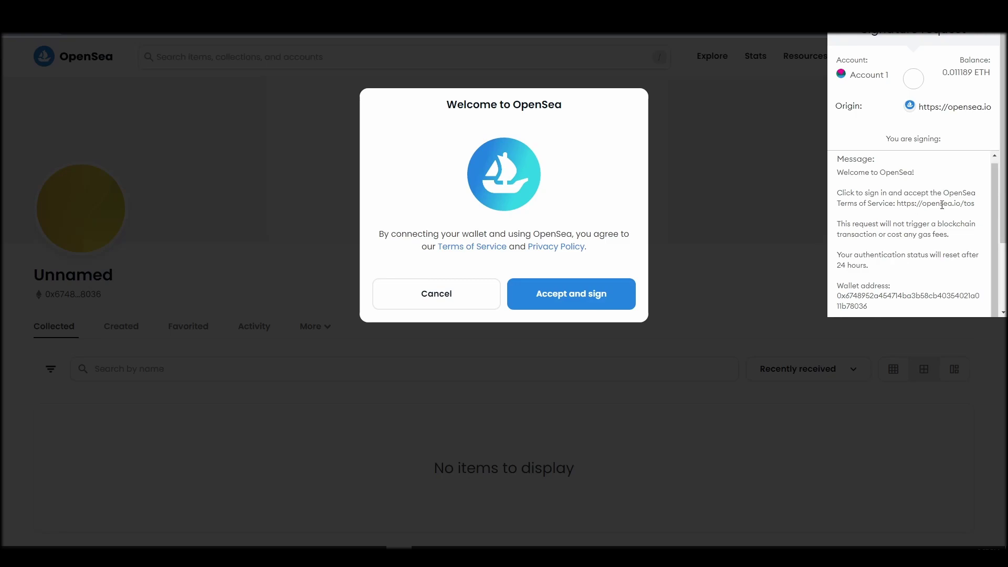
{"action": "left_click", "coordinate": [952, 289]}
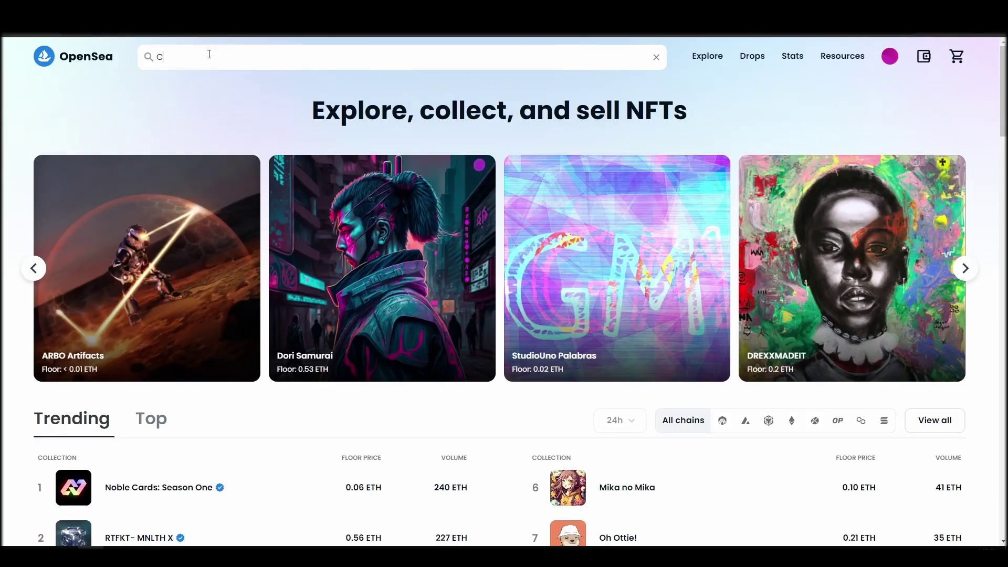
Search 'CupCats O', open the Cupcats Official collection, and scroll through its item grid.
{"action": "left_click", "coordinate": [209, 54]}
{"action": "type", "text": "CupC"}
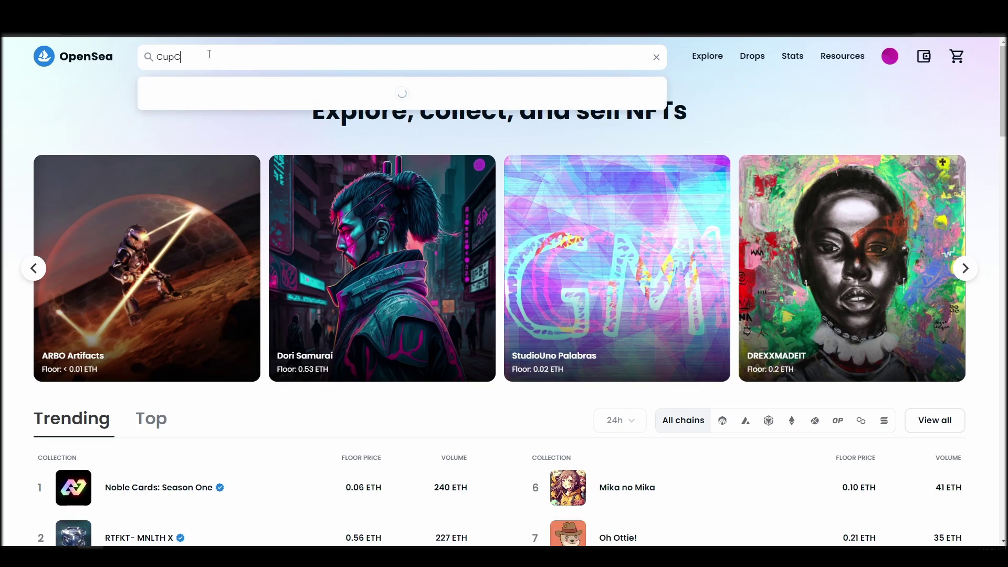
{"action": "type", "text": "ats Official"}
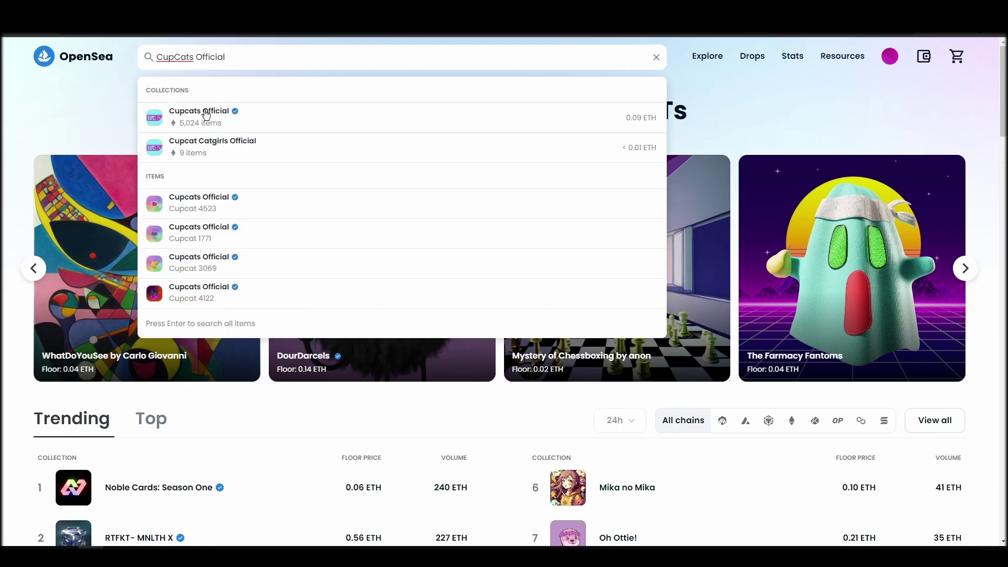
{"action": "left_click", "coordinate": [206, 114]}
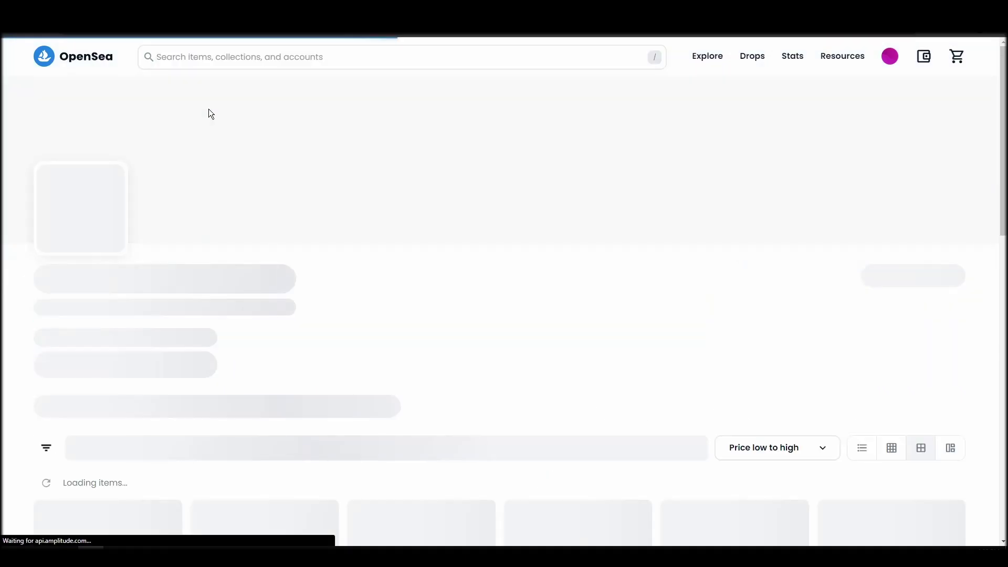
{"action": "scroll", "coordinate": [303, 108], "scroll_direction": "down", "scroll_amount": 1}
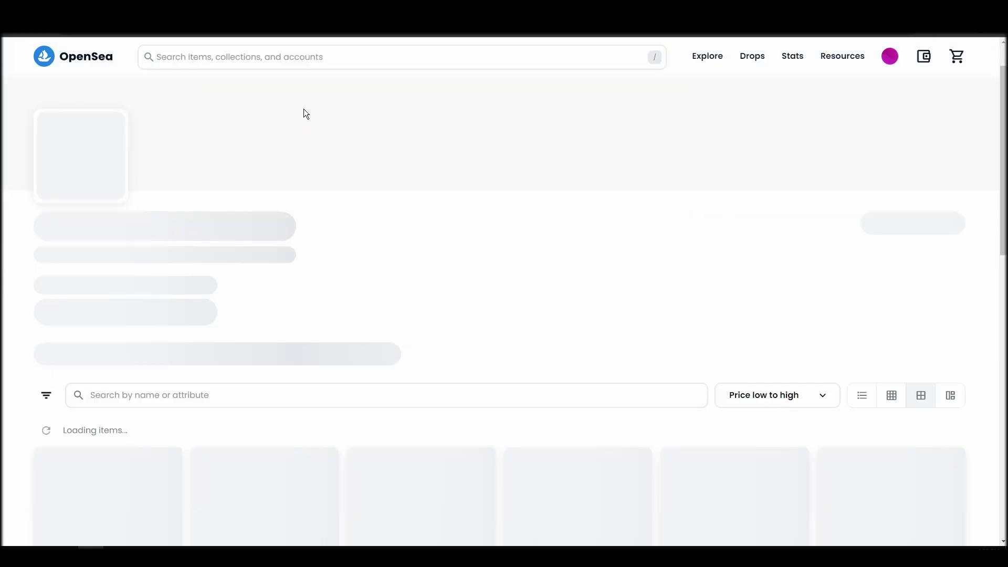
{"action": "scroll", "coordinate": [405, 222], "scroll_direction": "down", "scroll_amount": 3}
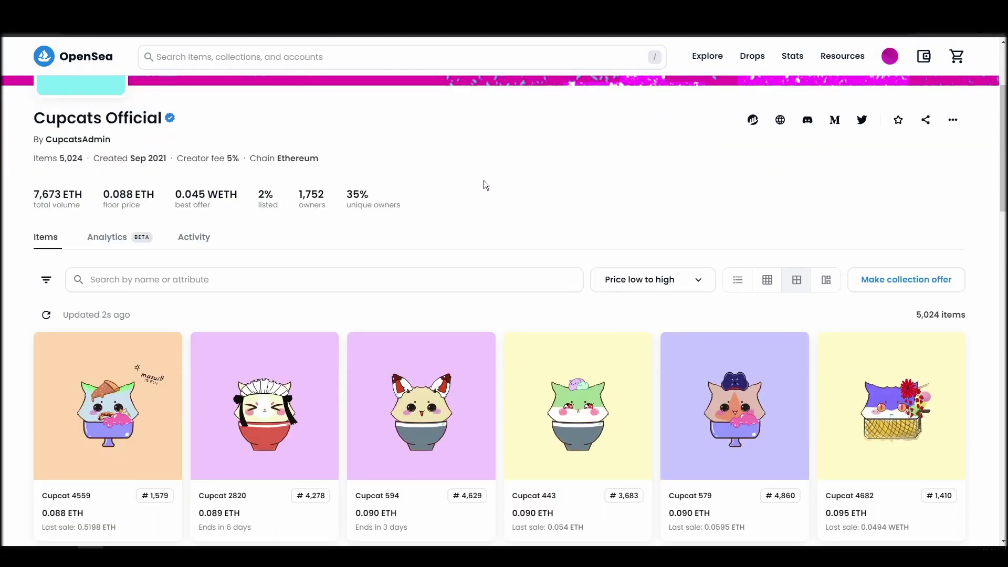
{"action": "scroll", "coordinate": [492, 181], "scroll_direction": "down", "scroll_amount": 3}
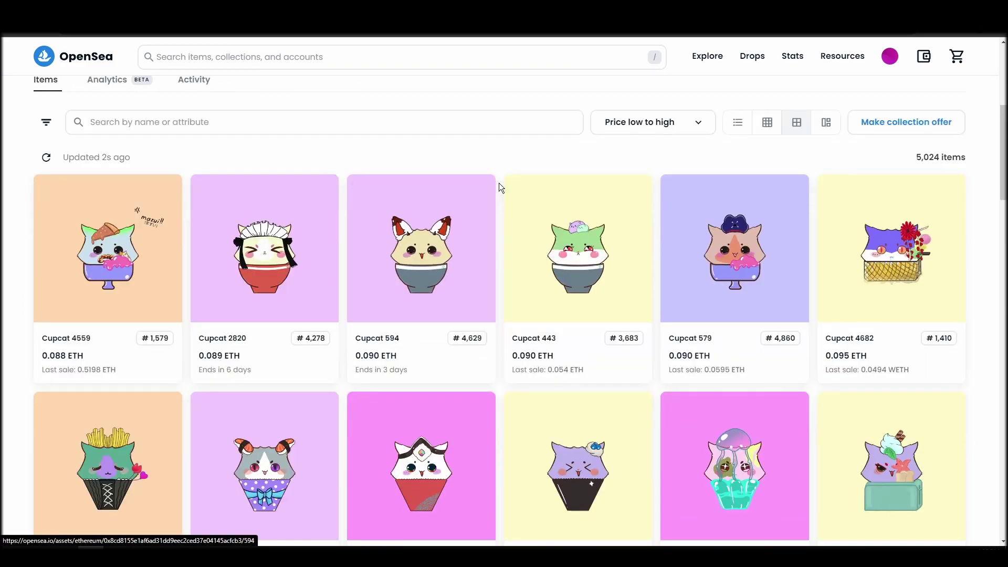
{"action": "scroll", "coordinate": [452, 262], "scroll_direction": "down", "scroll_amount": 4}
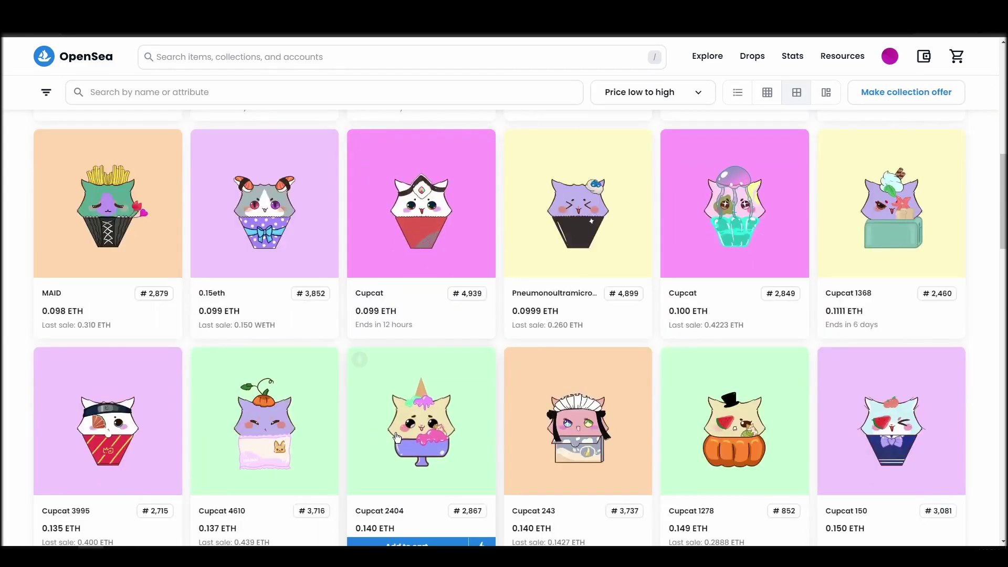
Add Cupcat 2404 at 0.14 ETH to the cart and choose Complete purchase.
{"action": "left_click", "coordinate": [396, 436]}
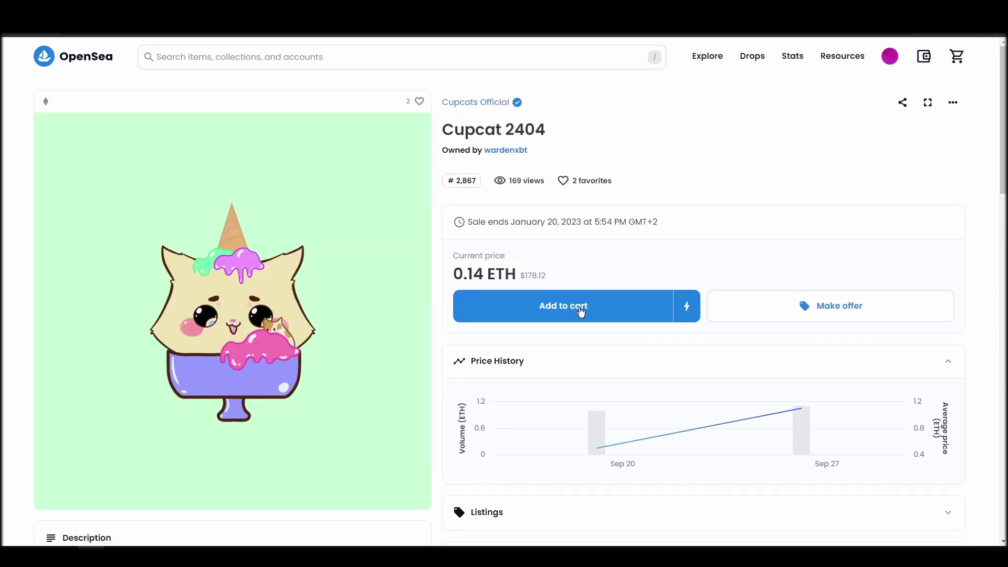
{"action": "left_click", "coordinate": [550, 308]}
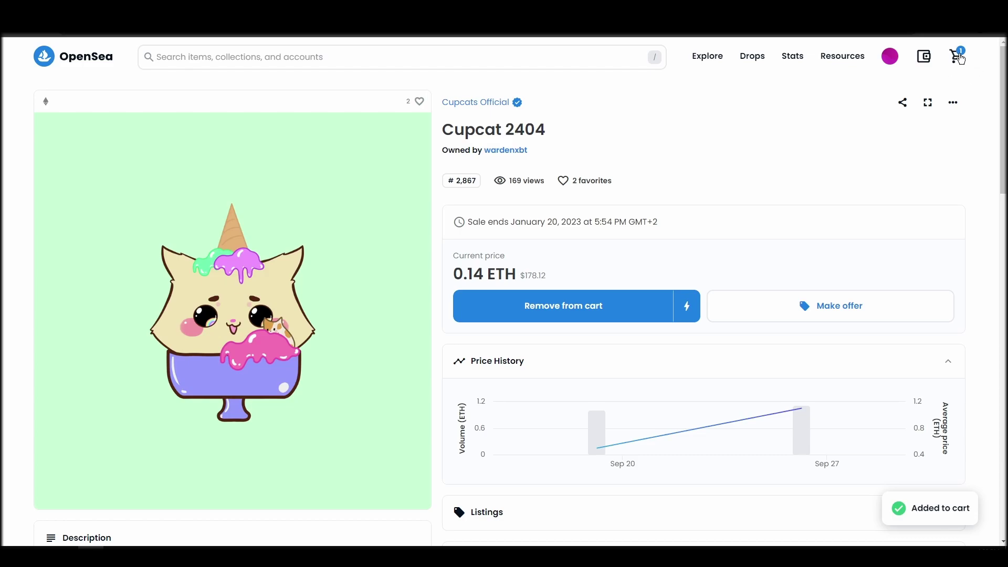
{"action": "left_click", "coordinate": [959, 57]}
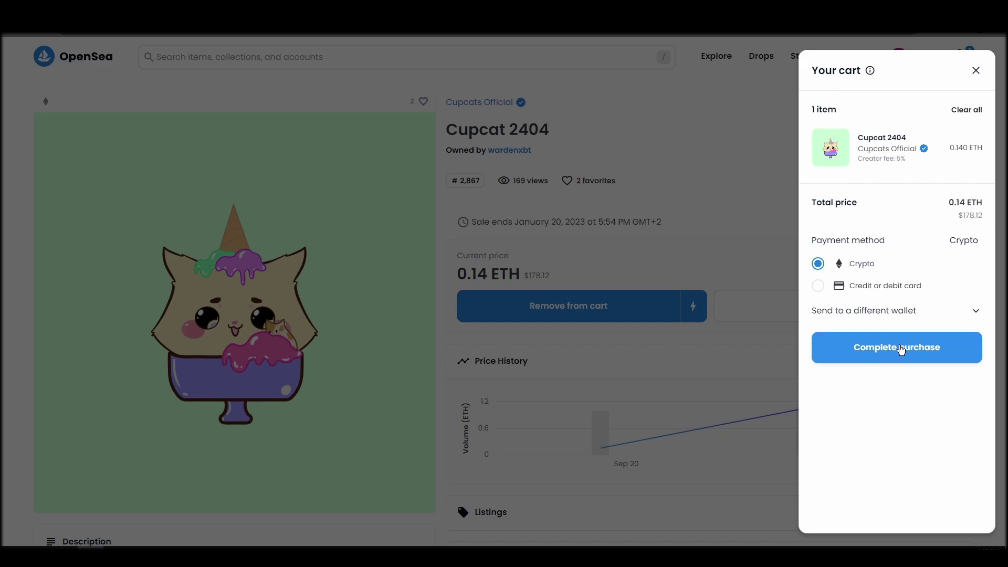
{"action": "left_click", "coordinate": [901, 350]}
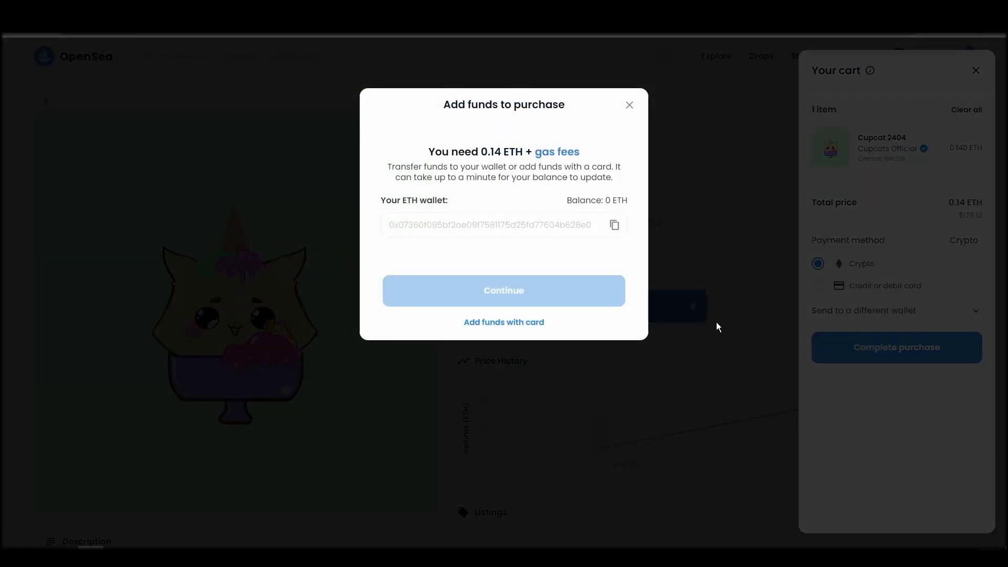